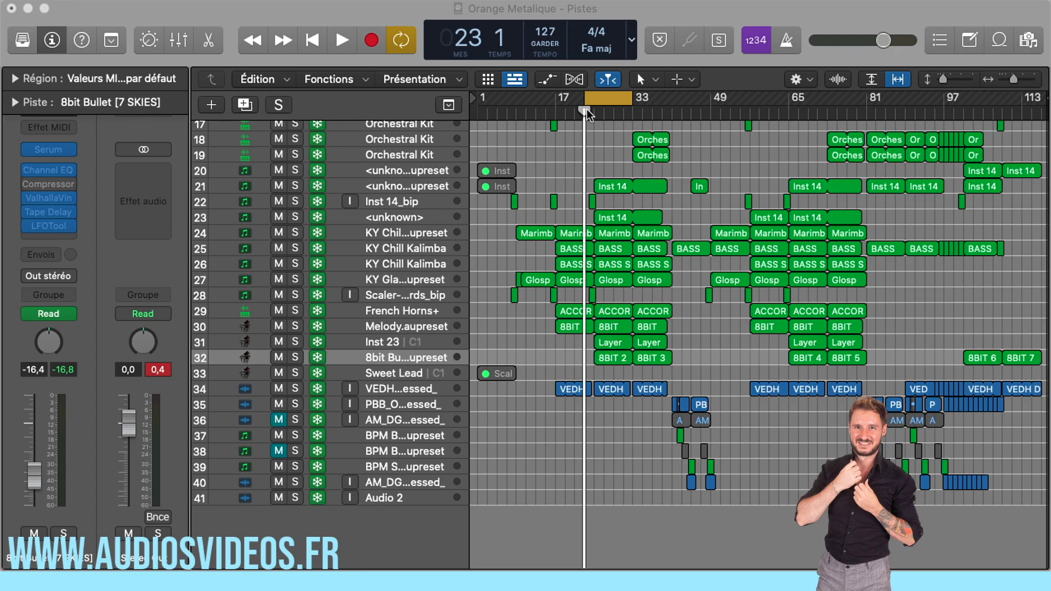
Step: Insert a Multipressor from the Dynamics effects into the empty audio effect slot of the Stereo Out channel
mouse_move(585, 112)
mouse_down()
mouse_move(575, 112)
mouse_move(585, 112)
mouse_up()
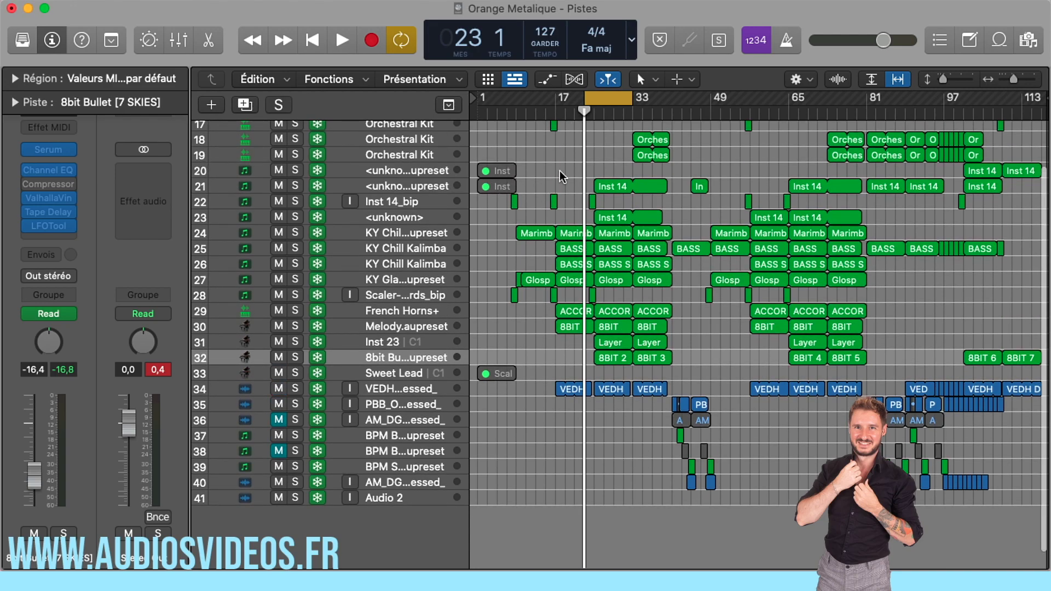
scroll(557, 183, up, 3)
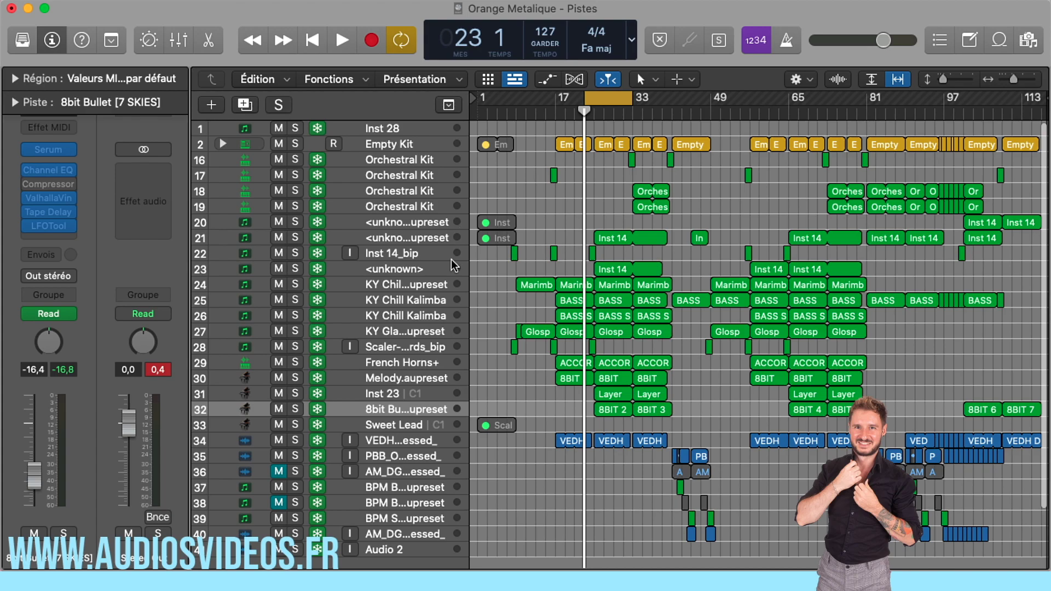
scroll(536, 181, down, 1)
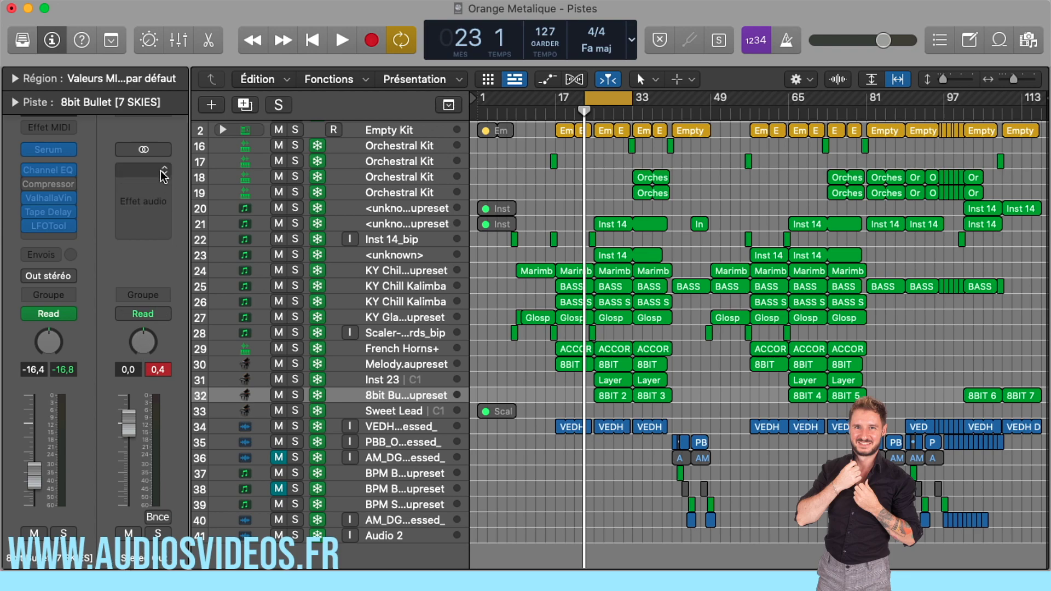
click(138, 176)
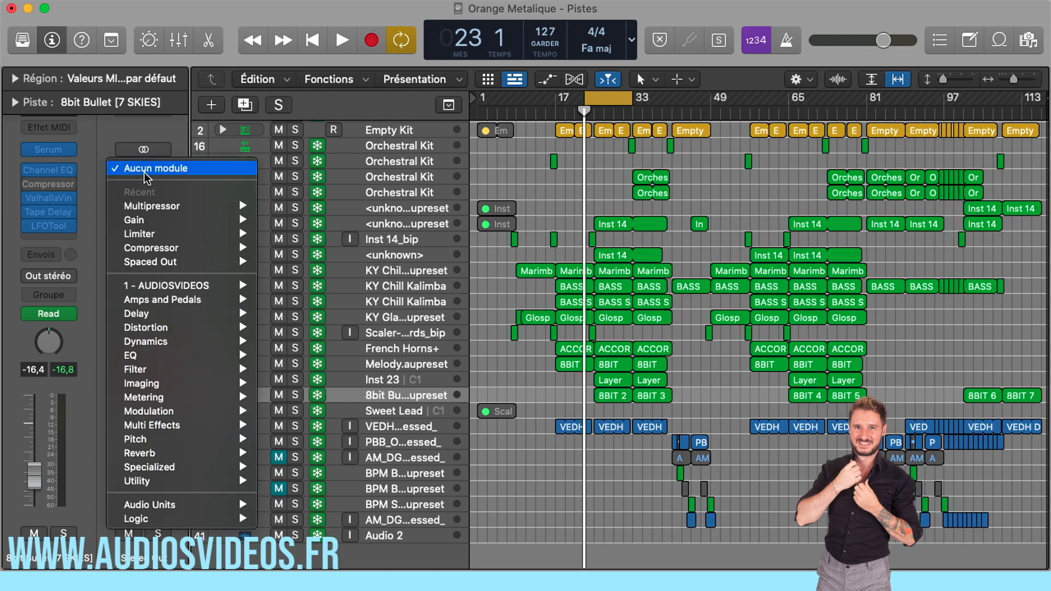
mouse_move(151, 347)
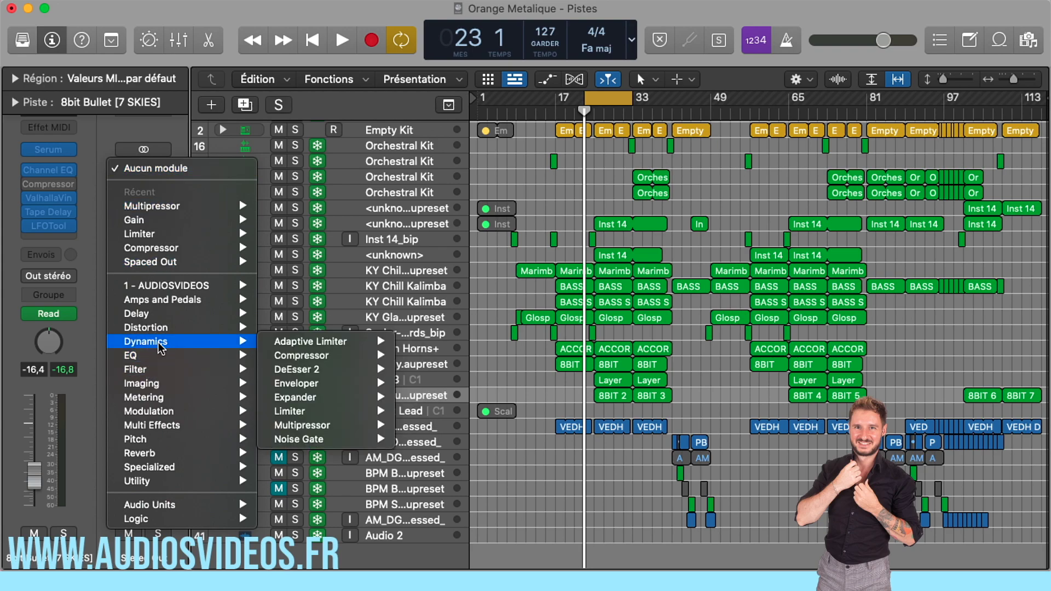
mouse_move(306, 417)
mouse_move(345, 427)
click(422, 428)
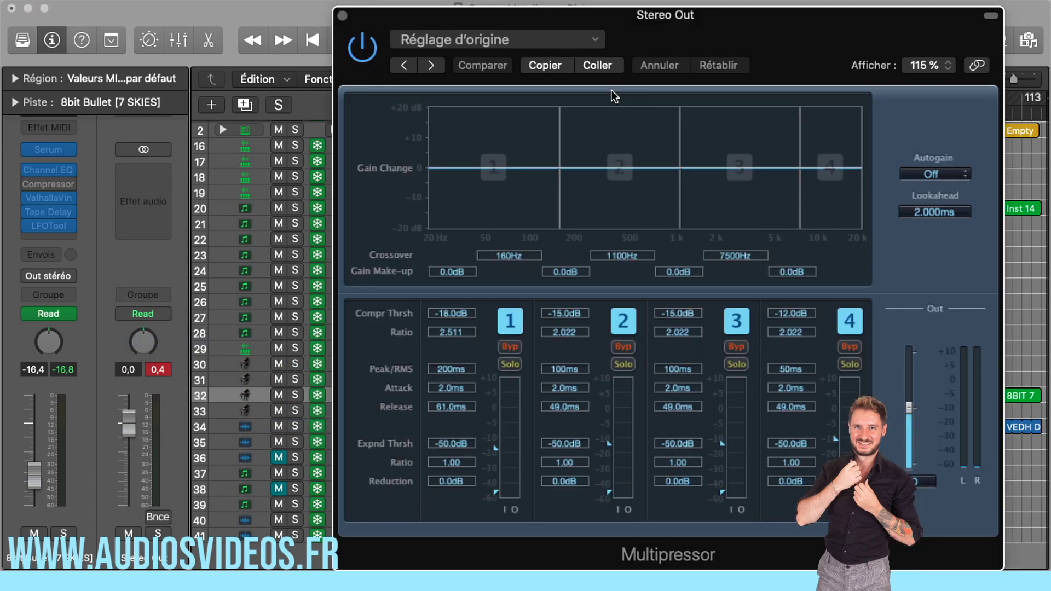
drag(669, 15, 568, 14)
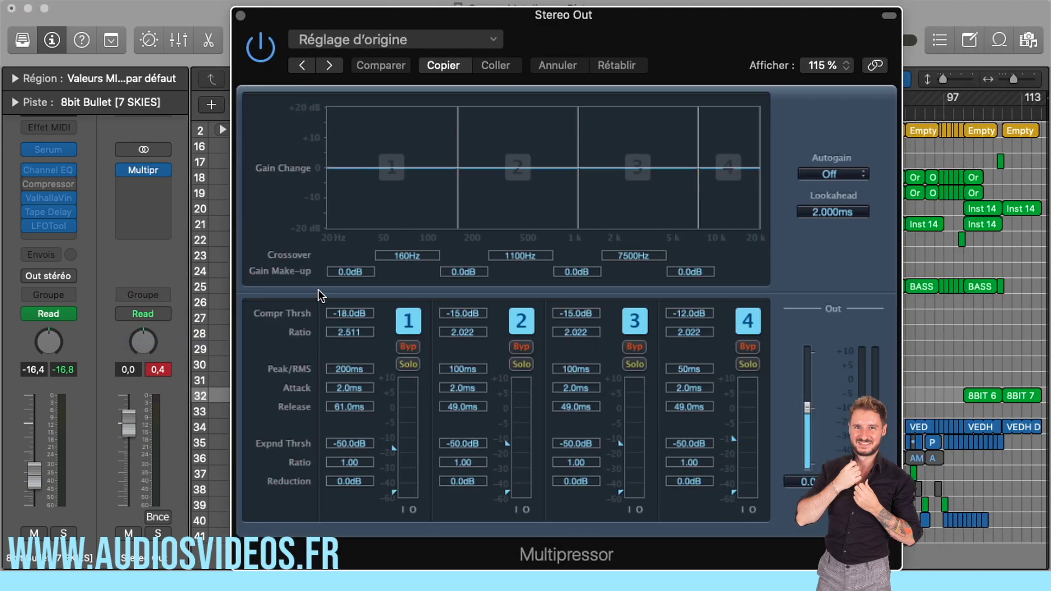
Step: Switch off all four frequency bands of the Multipressor and turn them back on
click(408, 326)
click(528, 315)
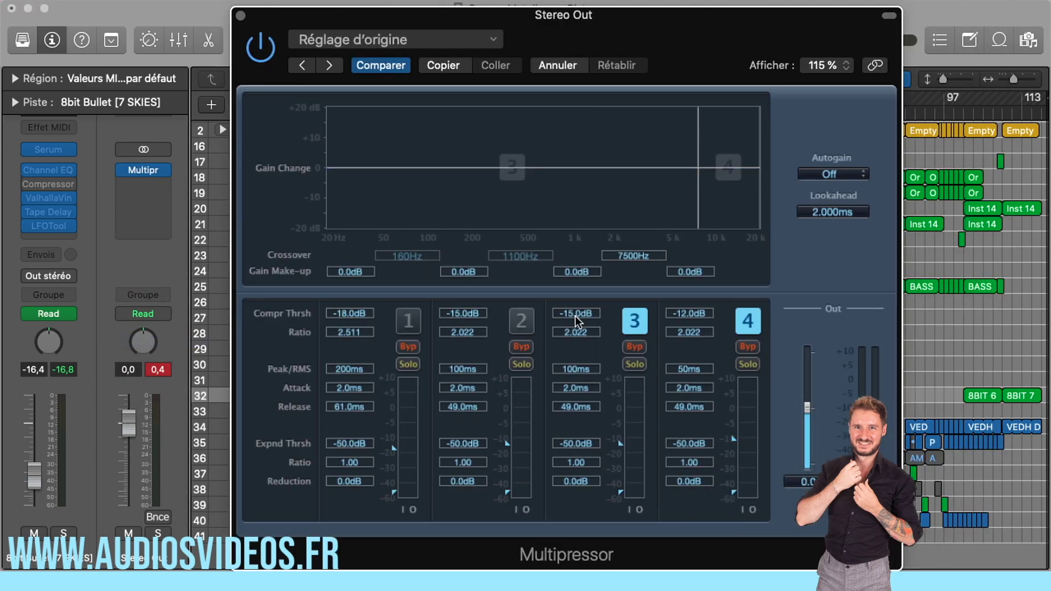
click(640, 323)
click(748, 322)
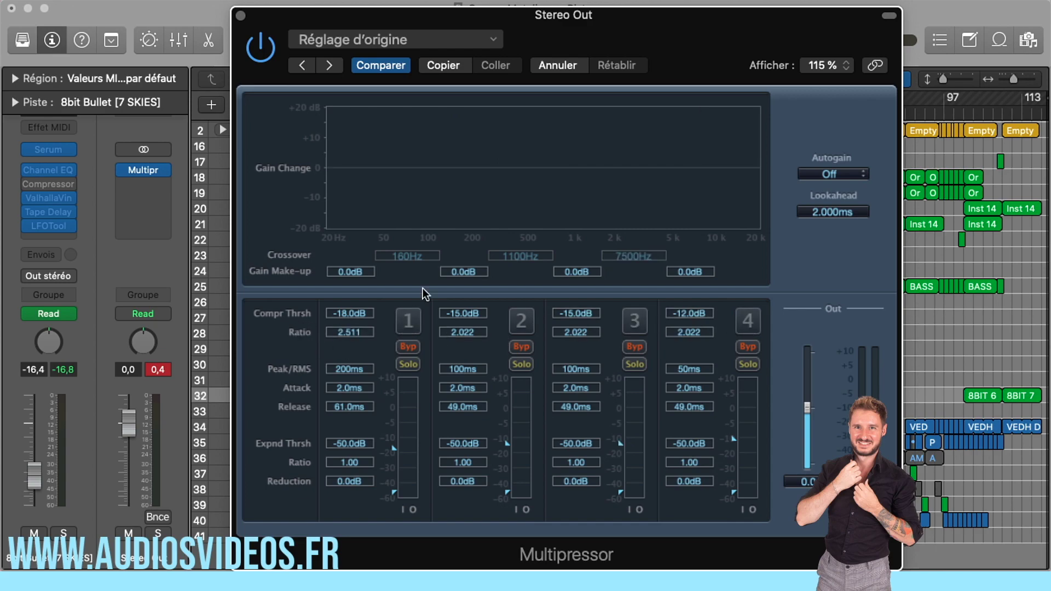
click(409, 326)
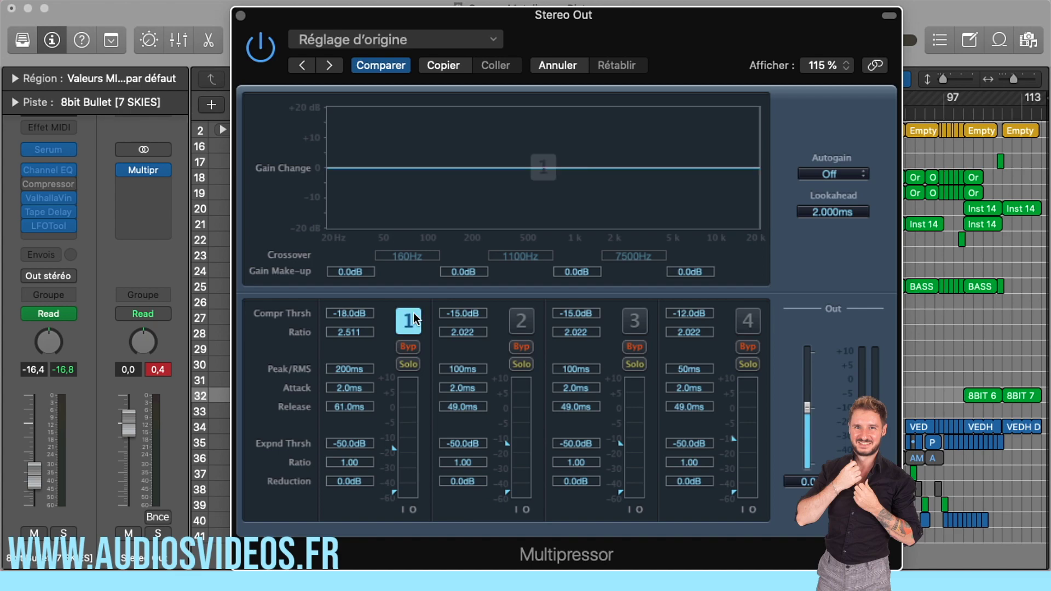
click(521, 322)
click(639, 323)
click(747, 323)
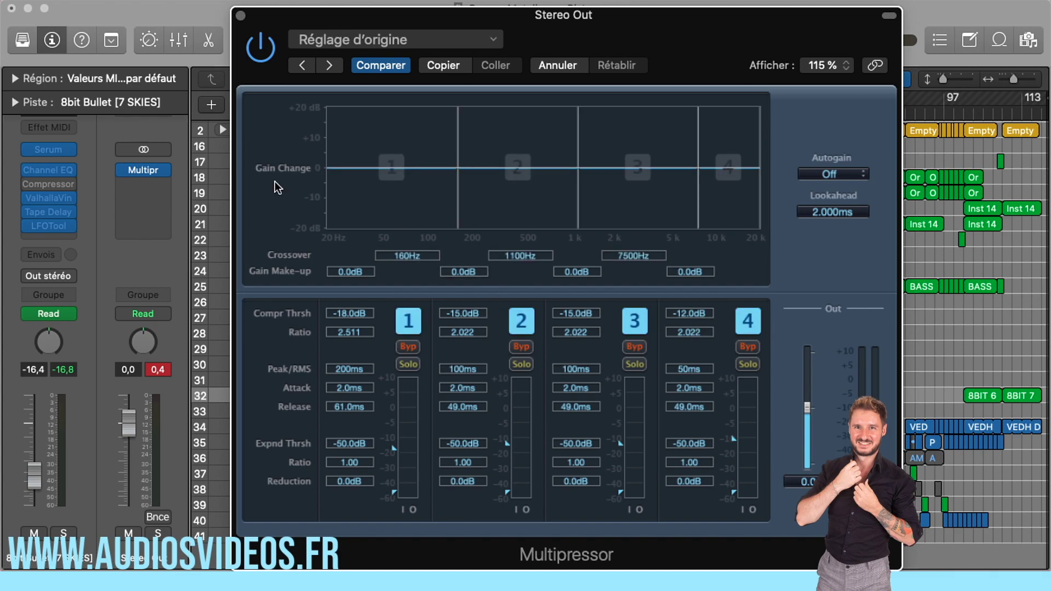
Step: Insert a Channel EQ ahead of the Multipressor on the Stereo Out channel
click(164, 169)
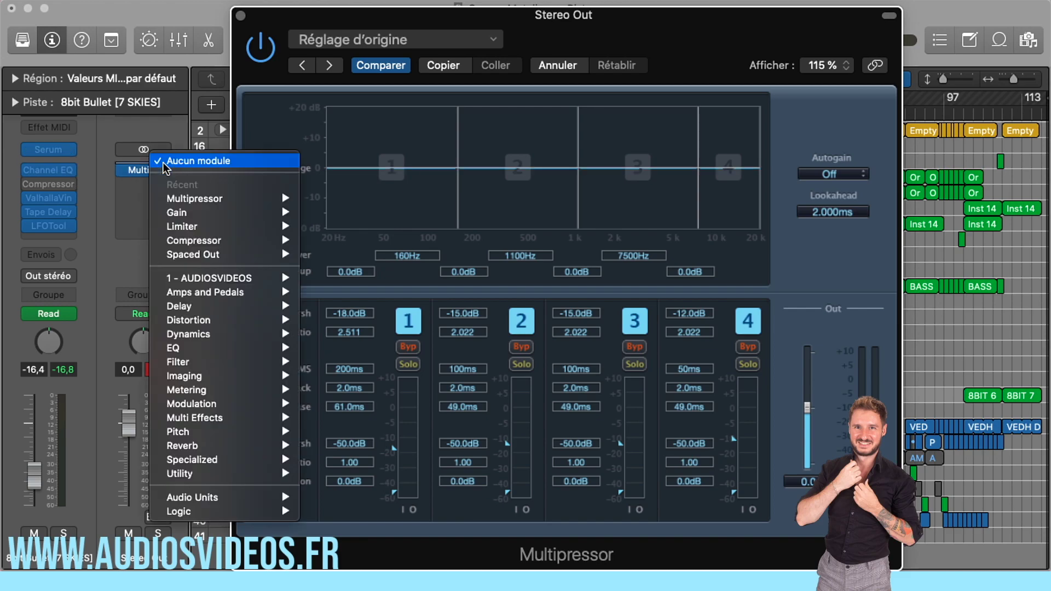
mouse_move(199, 335)
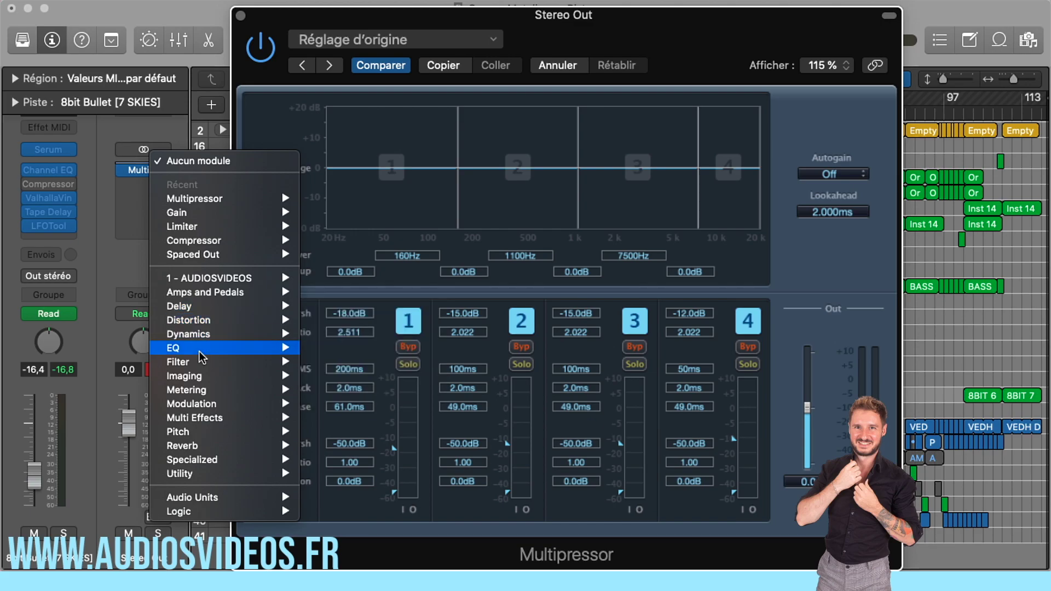
mouse_move(267, 351)
mouse_move(441, 350)
click(521, 347)
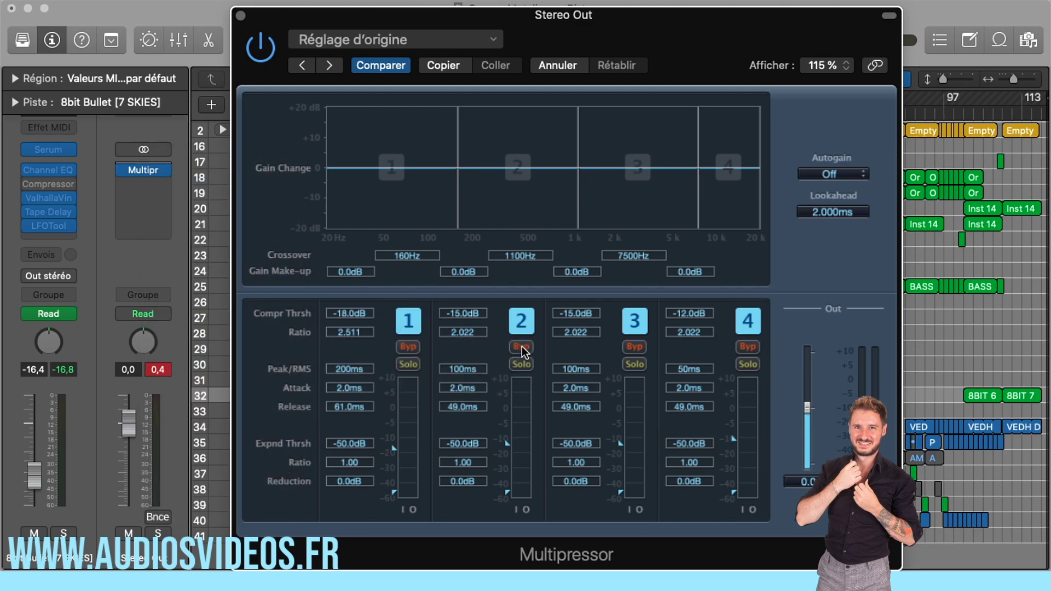
drag(579, 27, 589, 56)
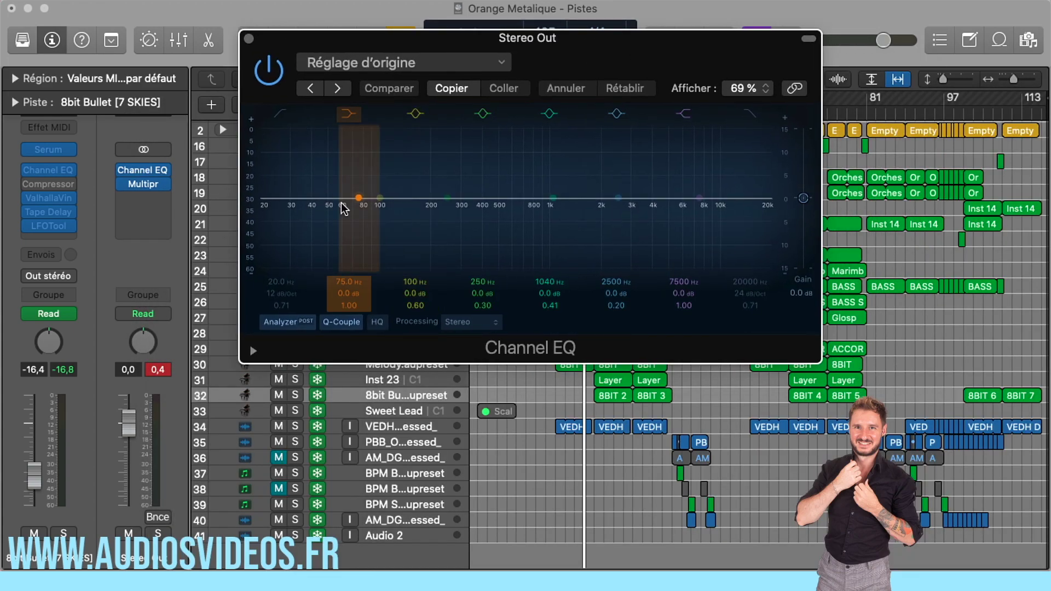
Step: Shape the EQ curve with −7.2 dB at 61.5 Hz, −3.9 dB at 296 Hz, +6.3 dB at 1370 Hz and a high cut
drag(355, 199, 340, 235)
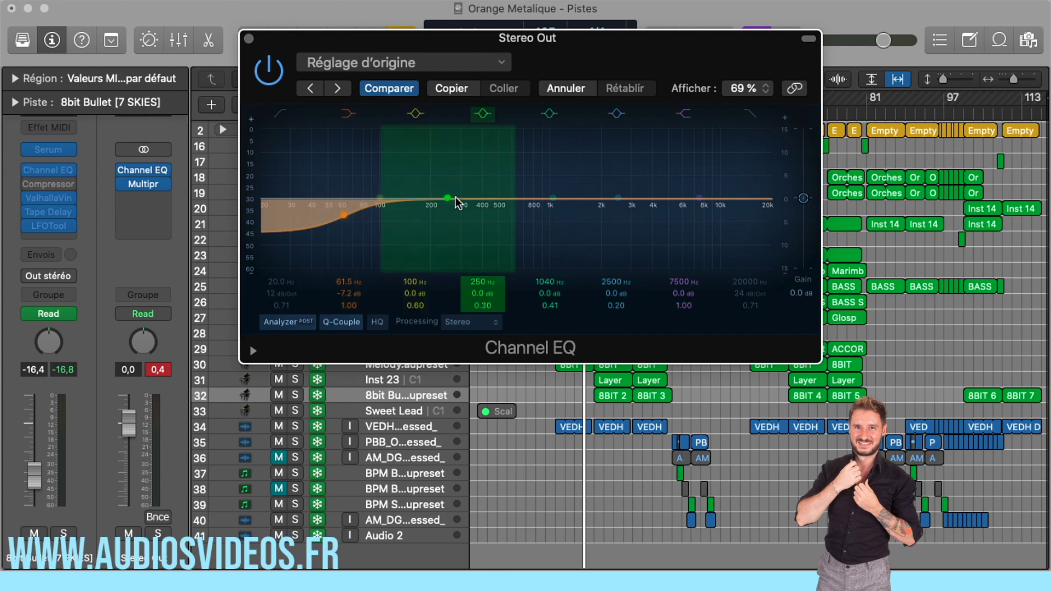
drag(447, 199, 461, 227)
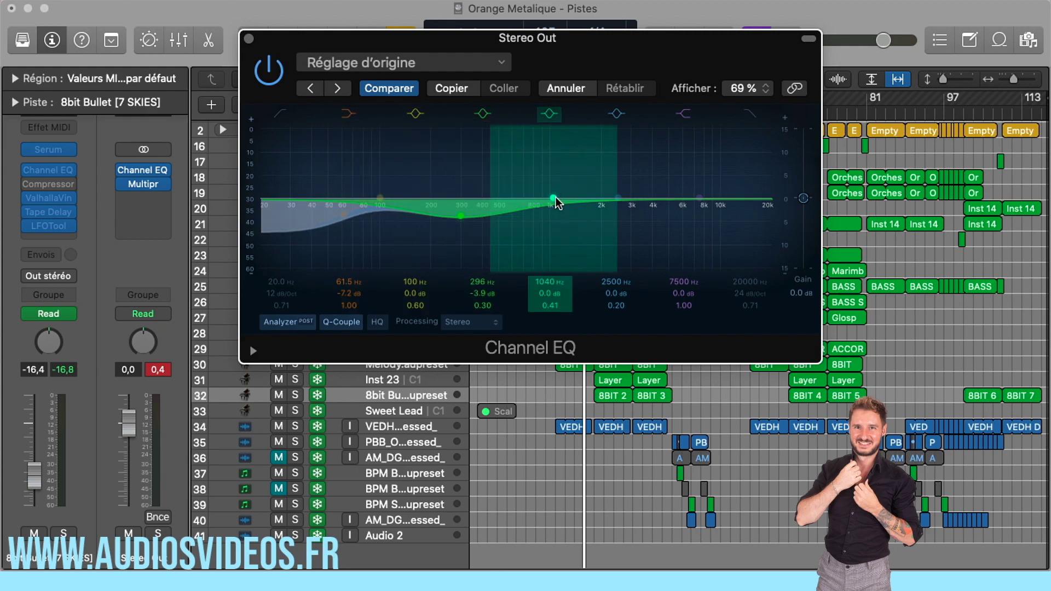
drag(556, 202, 580, 172)
click(750, 113)
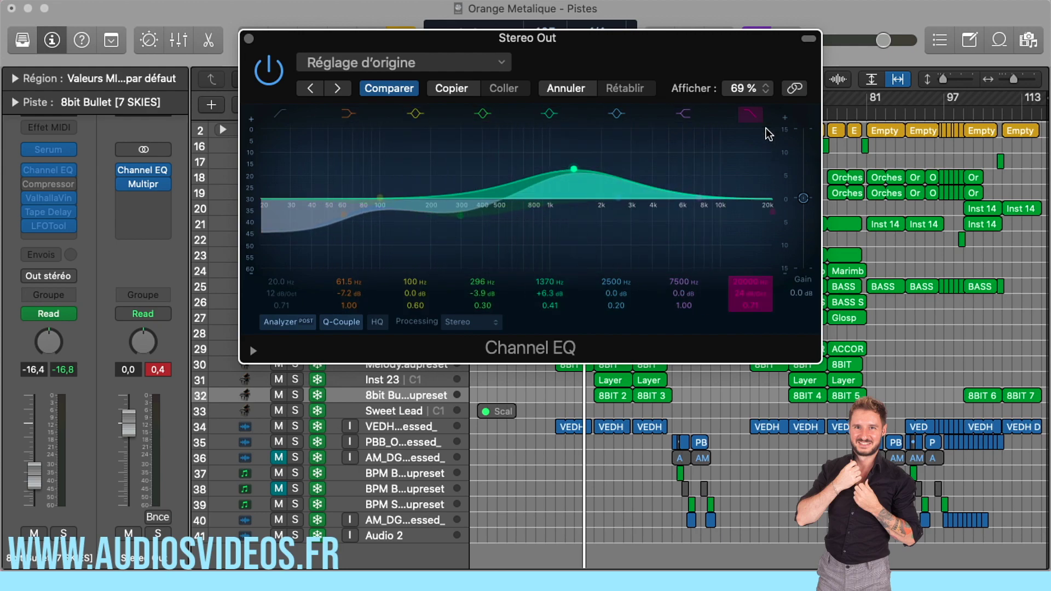
drag(771, 199, 685, 215)
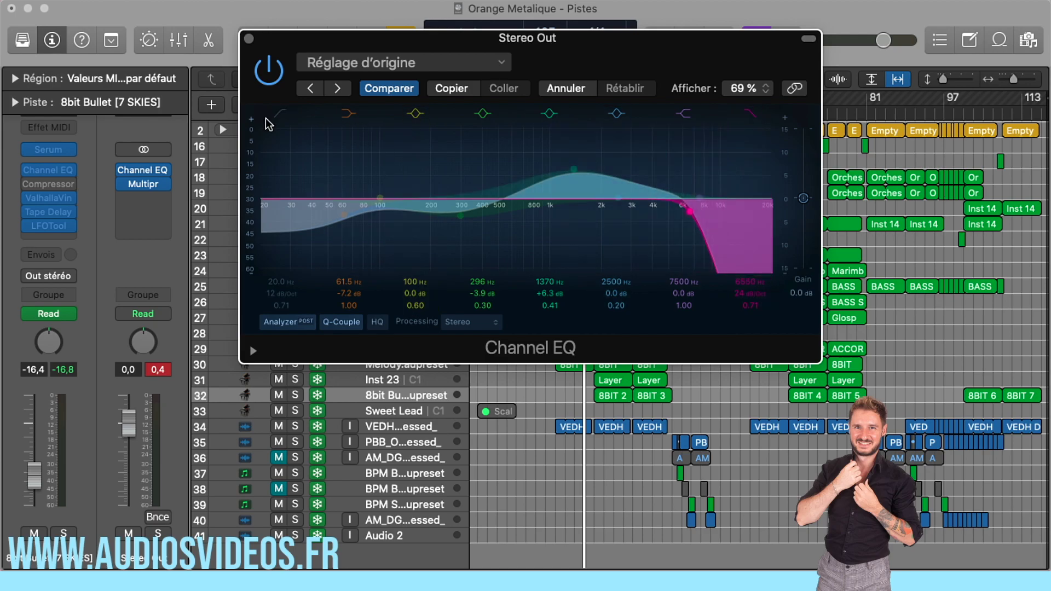
Step: Remove the Channel EQ from the Stereo Out channel and reopen the Multipressor
click(249, 39)
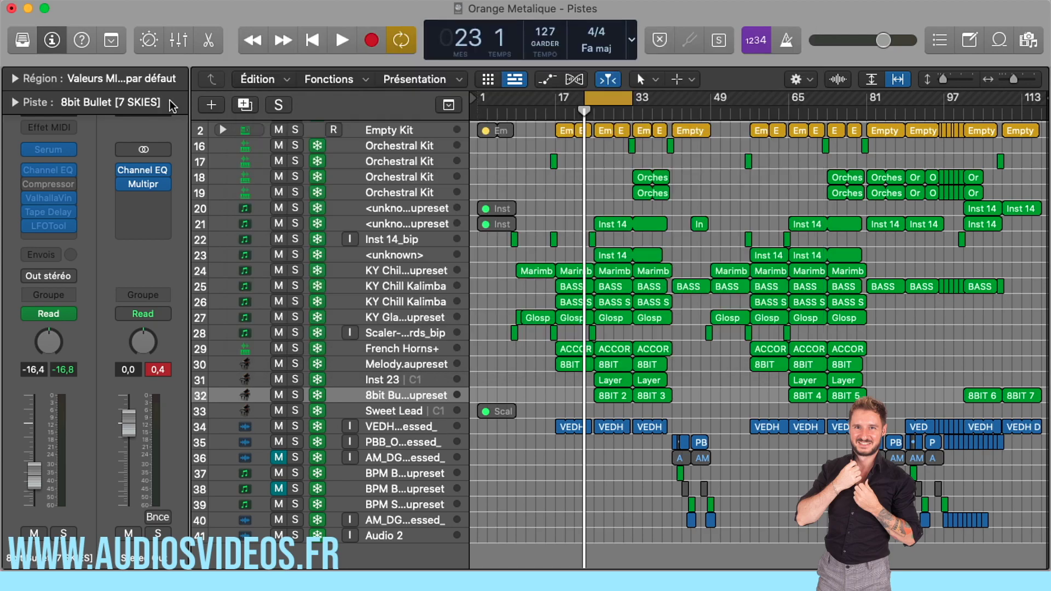
click(164, 171)
mouse_move(183, 178)
click(208, 193)
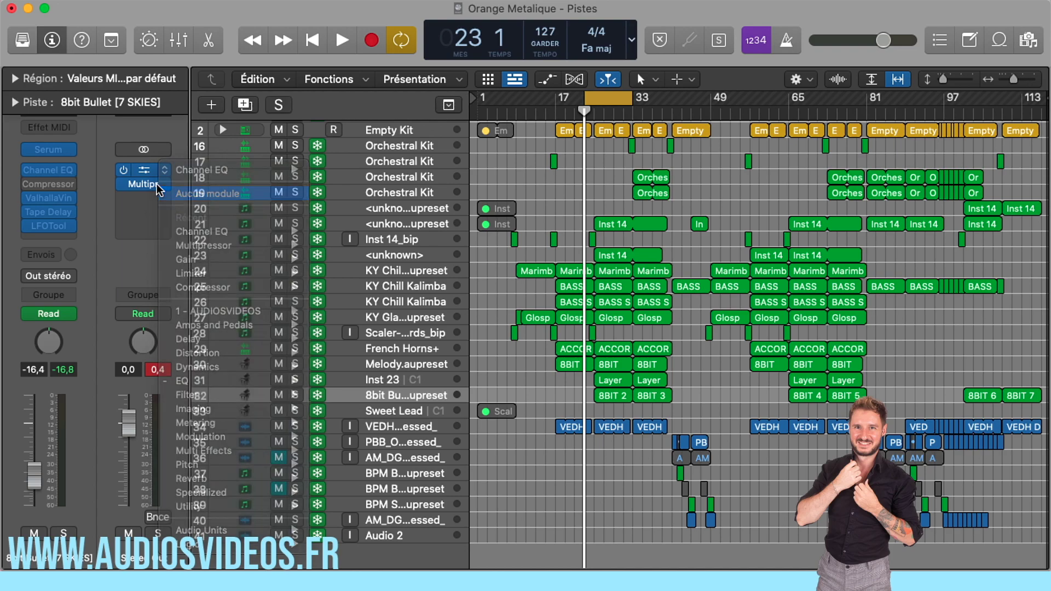
click(144, 187)
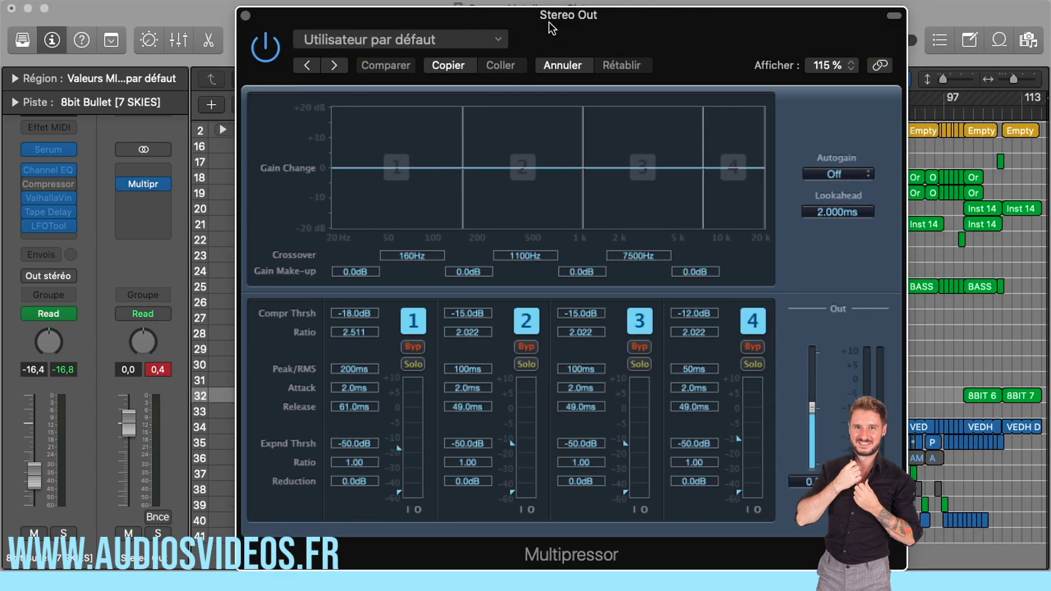
drag(550, 22, 538, 22)
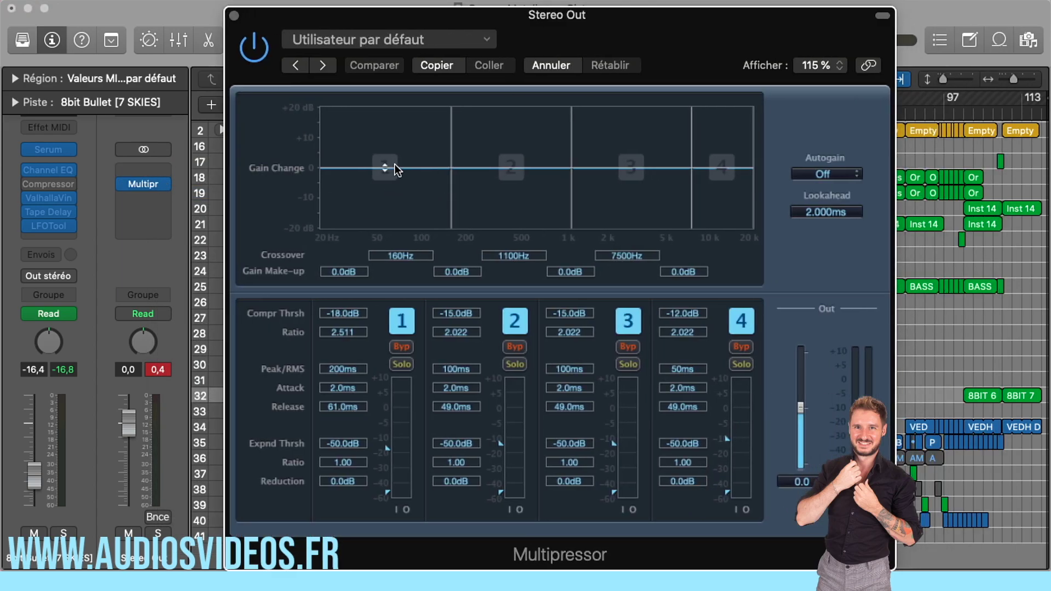
Step: Listen to bands 1 and 4 of the Multipressor in solo and switch both solos off again
click(402, 364)
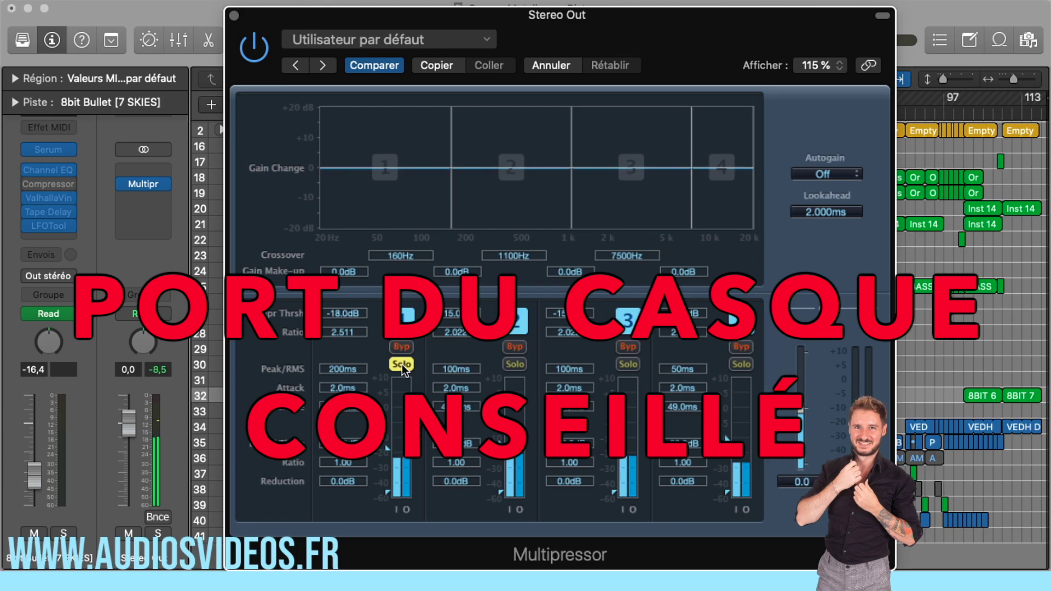
click(402, 364)
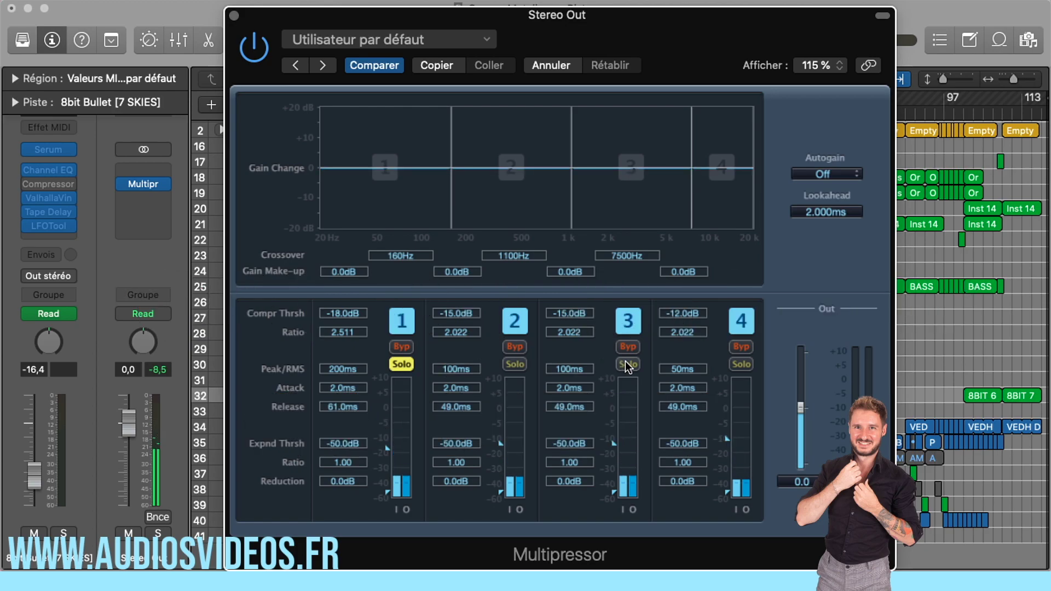
click(741, 364)
click(401, 364)
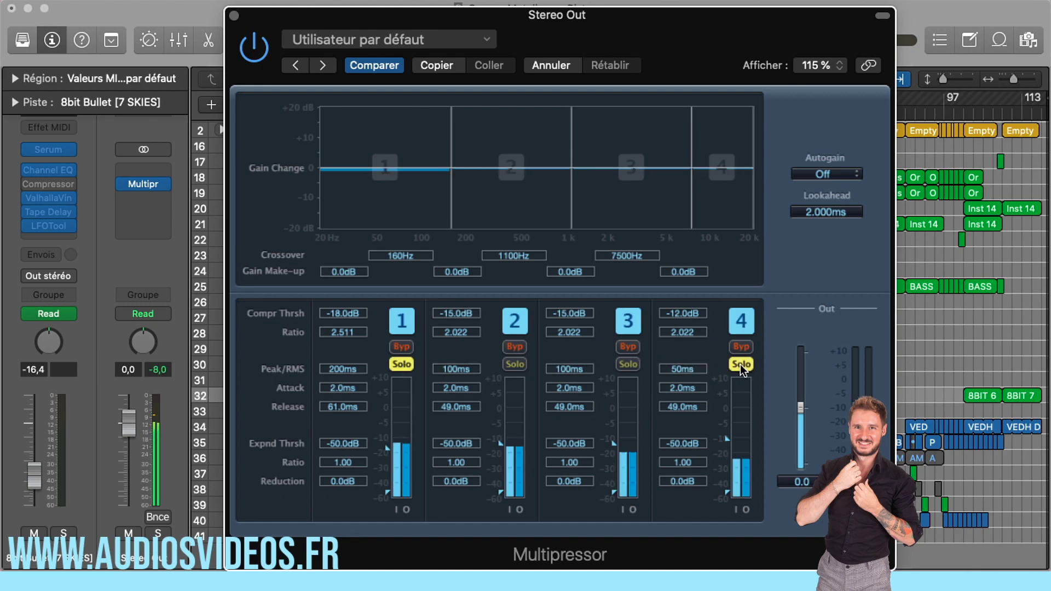
click(741, 364)
click(402, 364)
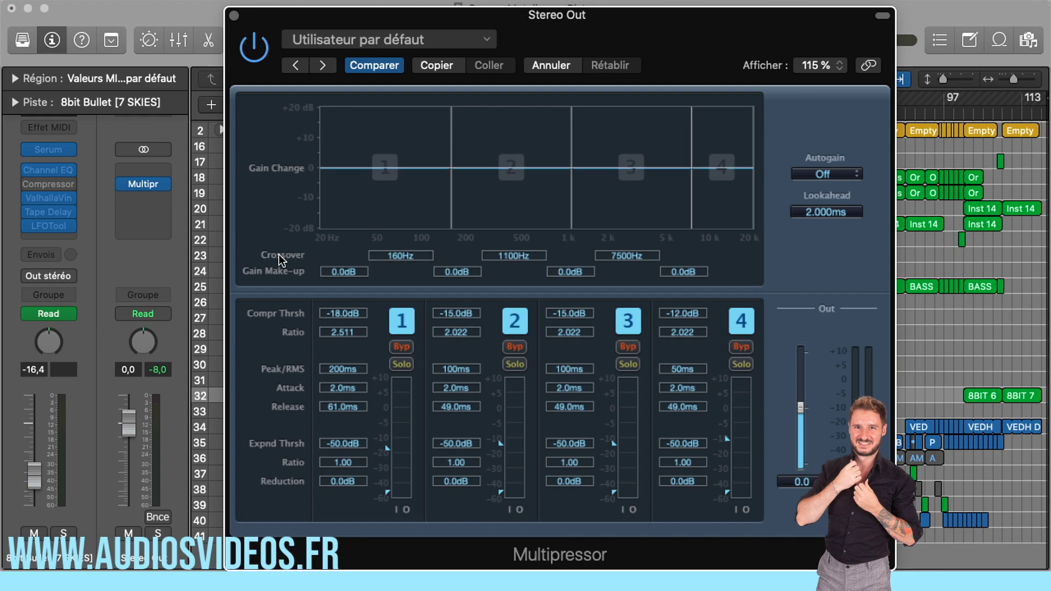
Step: Set the Multipressor's first crossover frequency to 150 Hz and the second to 2000 Hz
double_click(402, 256)
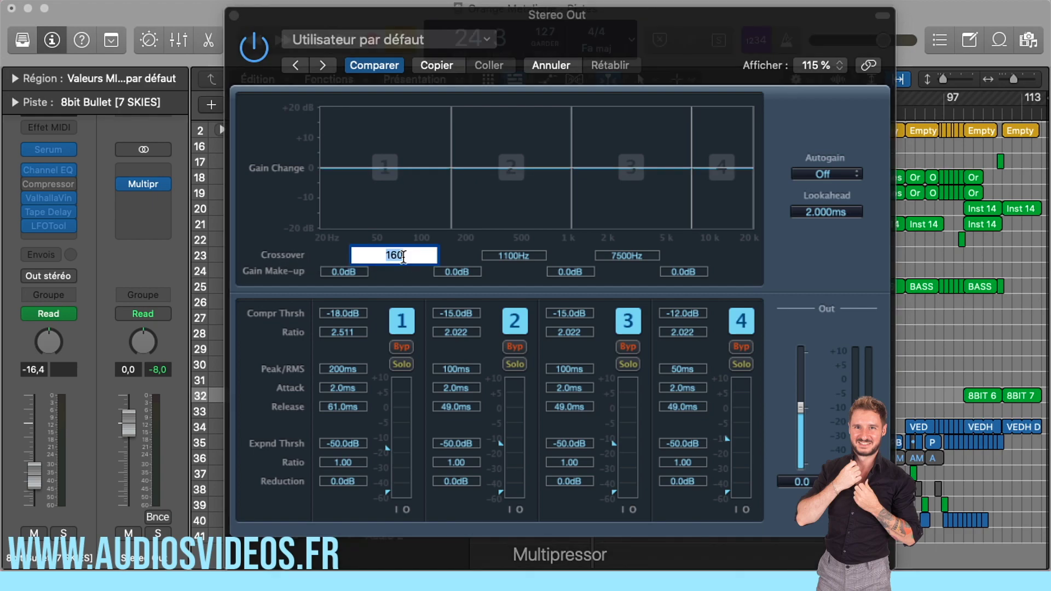
text(1)
key(Return)
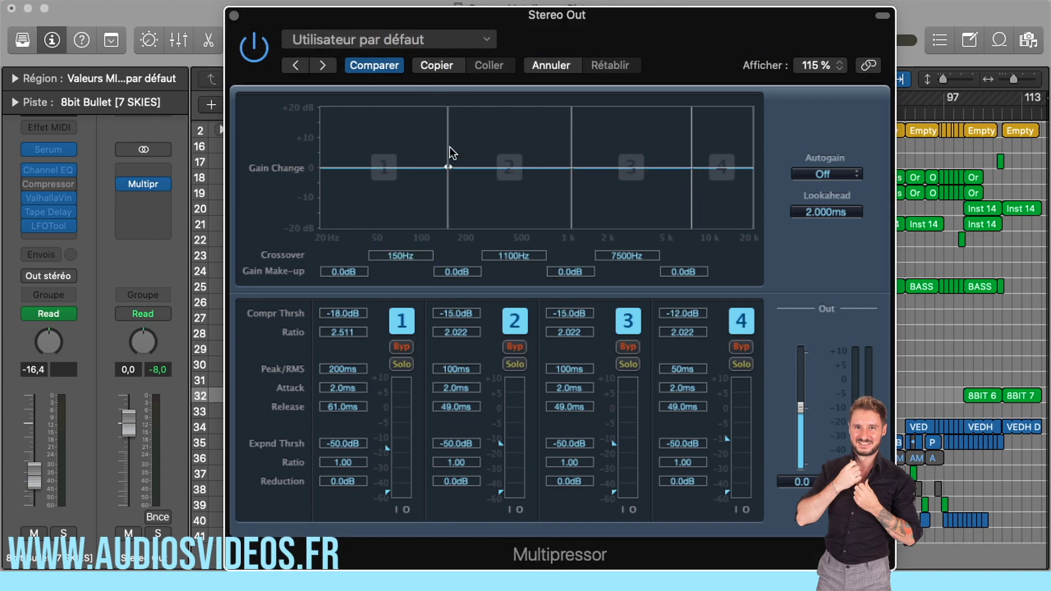
double_click(515, 256)
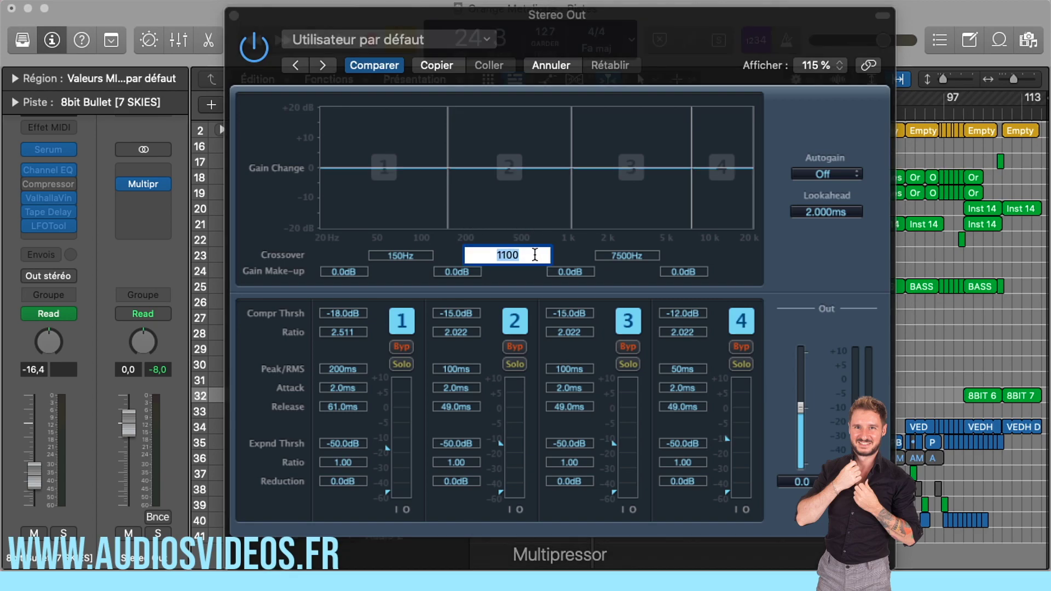
text(1)
key(BackSpace)
text(2000)
key(Return)
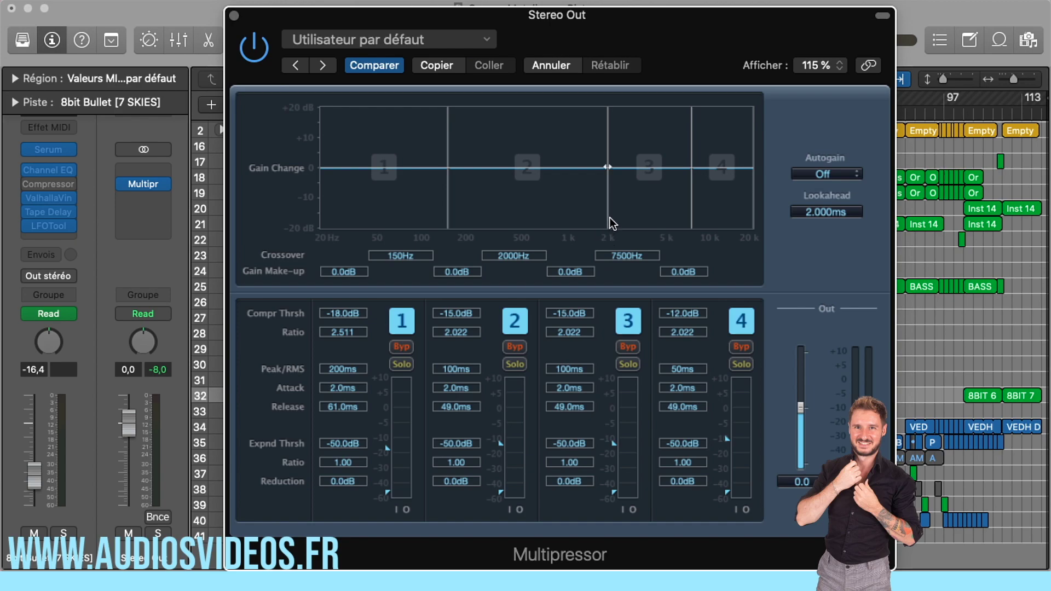
Step: Lower the gain make-up of bands 2 and 3 to −0.5 dB and reset the crossover between them to 2000 Hz
mouse_move(608, 168)
mouse_down()
mouse_move(584, 171)
mouse_move(605, 171)
mouse_up()
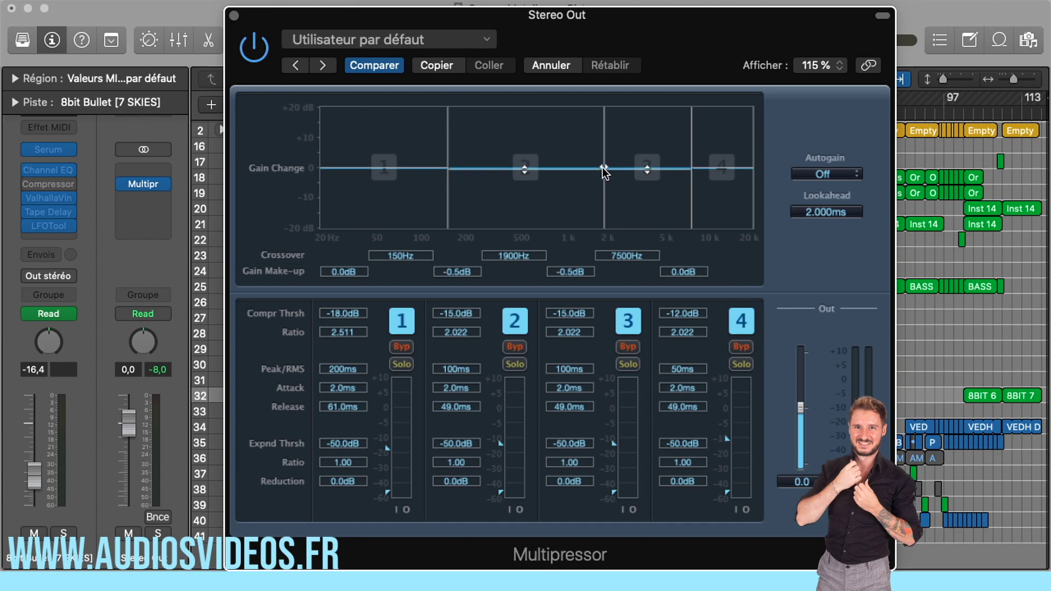
double_click(512, 258)
text(2000)
key(Return)
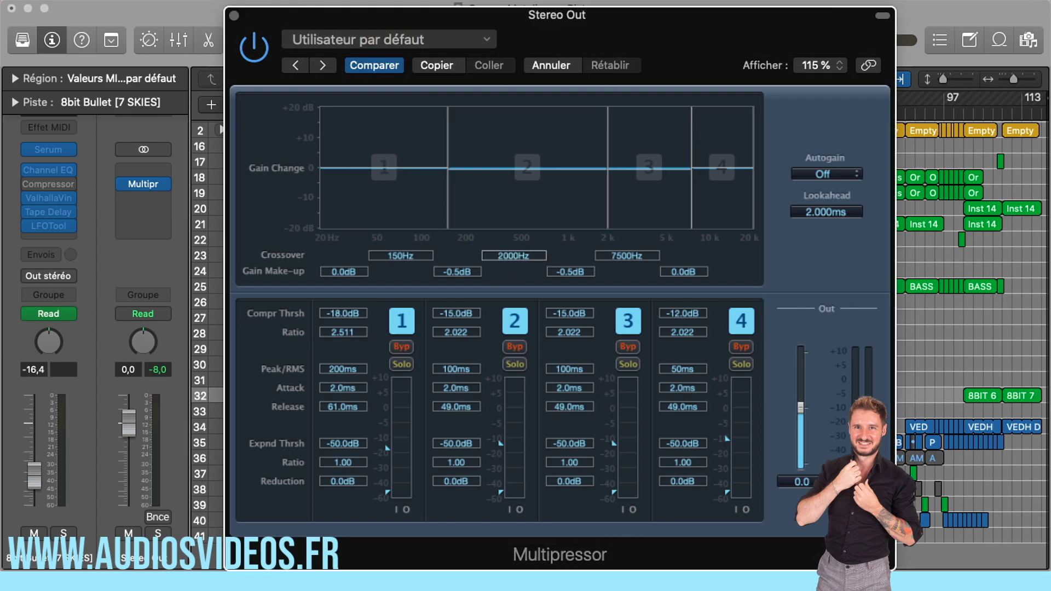
Step: Set the crossover frequency between bands 3 and 4 to 10000 Hz
double_click(624, 255)
text(10000)
key(Return)
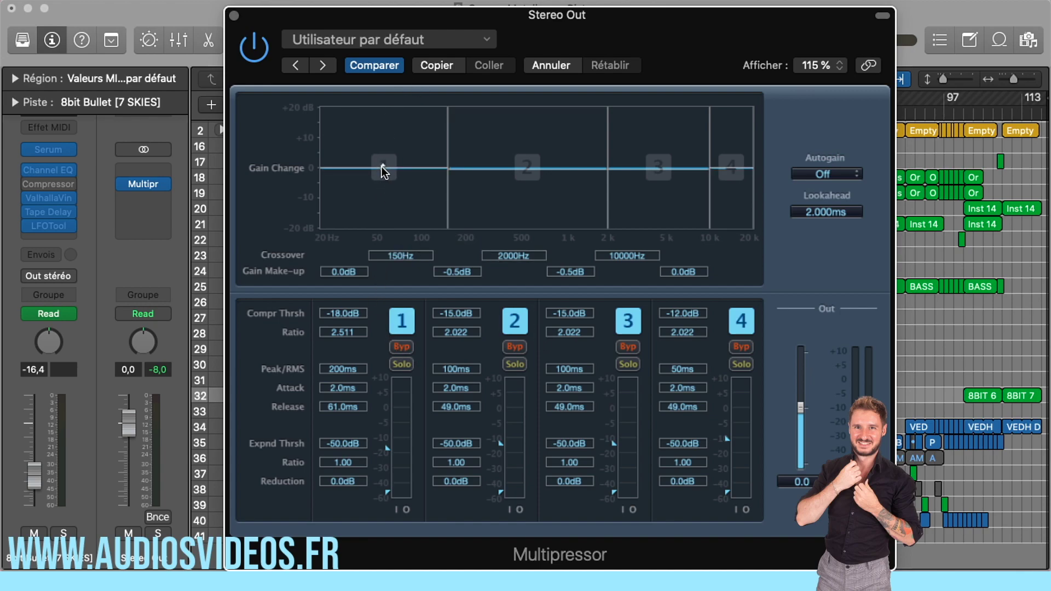
Step: During playback, raise the gain make-up of band 1 to 13.0 dB and solo that band
key(space)
drag(382, 166, 379, 127)
click(402, 364)
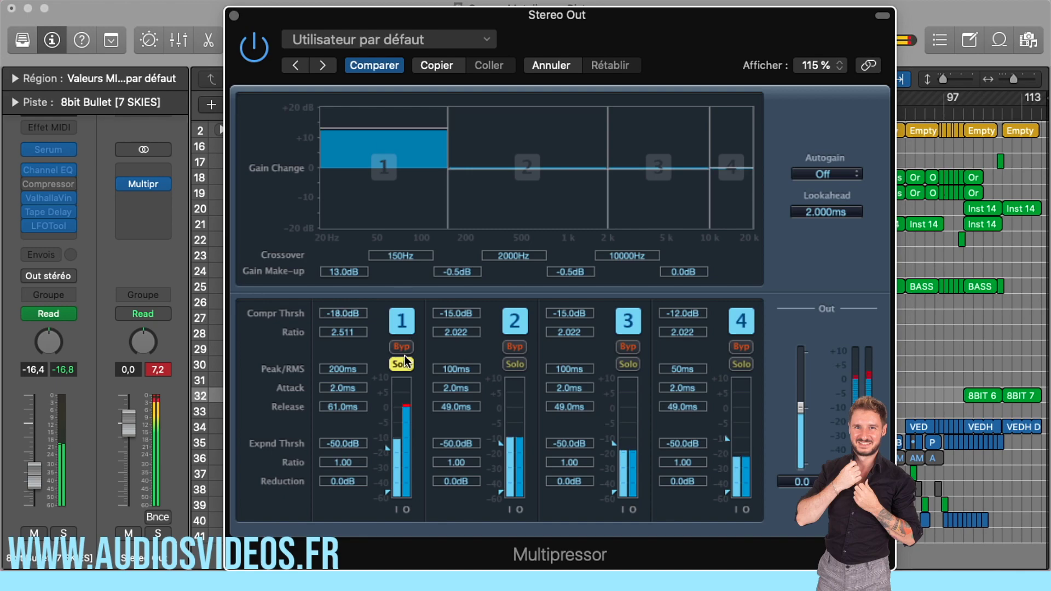
Step: Solo band 2, return band 1's gain make-up to 0.0 dB, and release the solo
click(515, 364)
drag(390, 133, 383, 169)
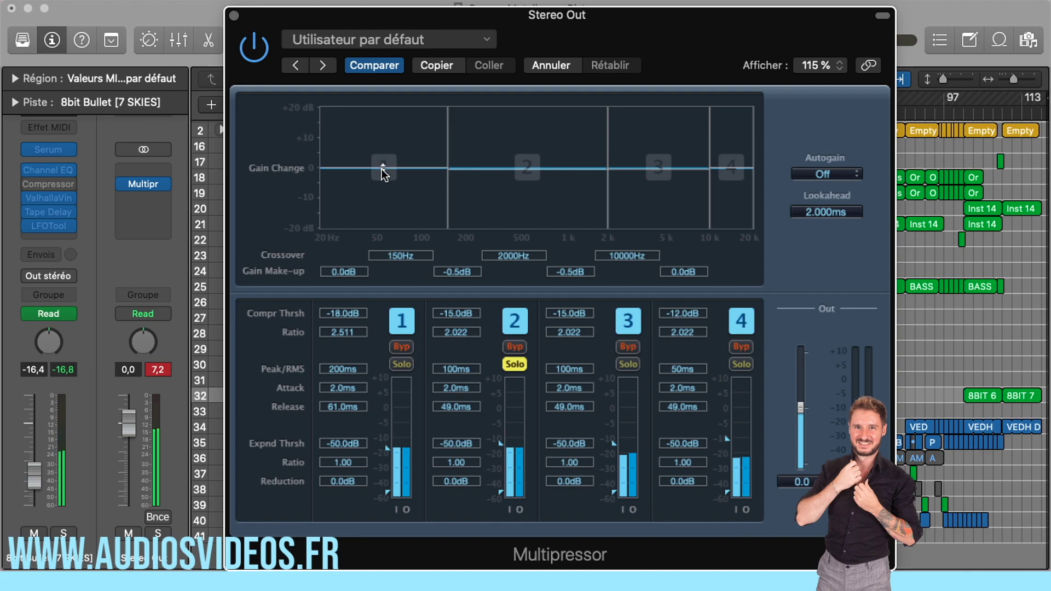
click(511, 365)
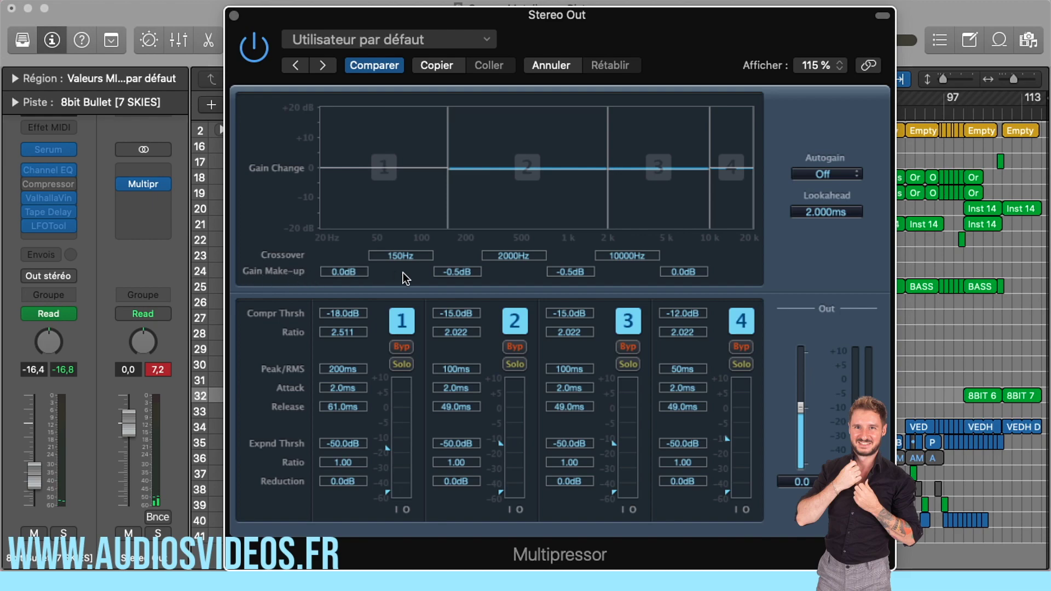
Step: Set the gain make-up of bands 2 and 3 to 1.5 dB and lower the Stereo Out channel fader to −5.0 dB
double_click(459, 271)
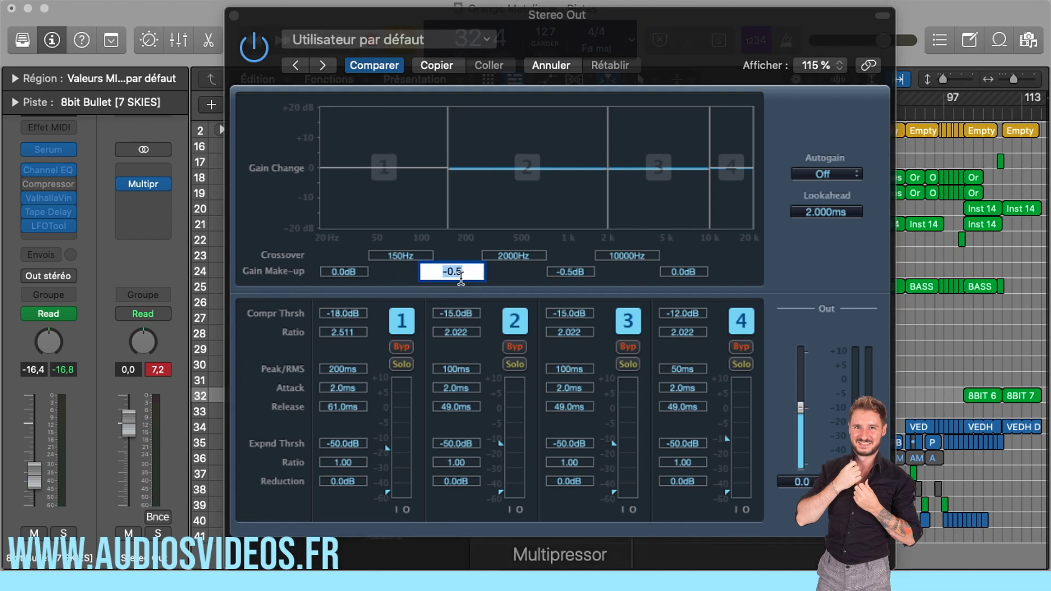
text(1.5)
key(Return)
double_click(569, 272)
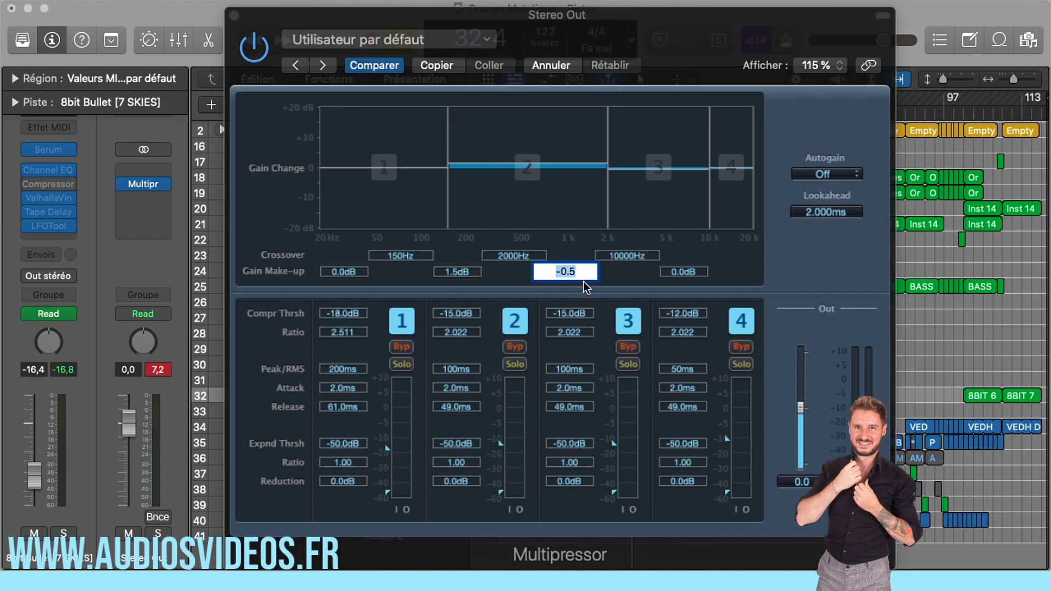
text(1)
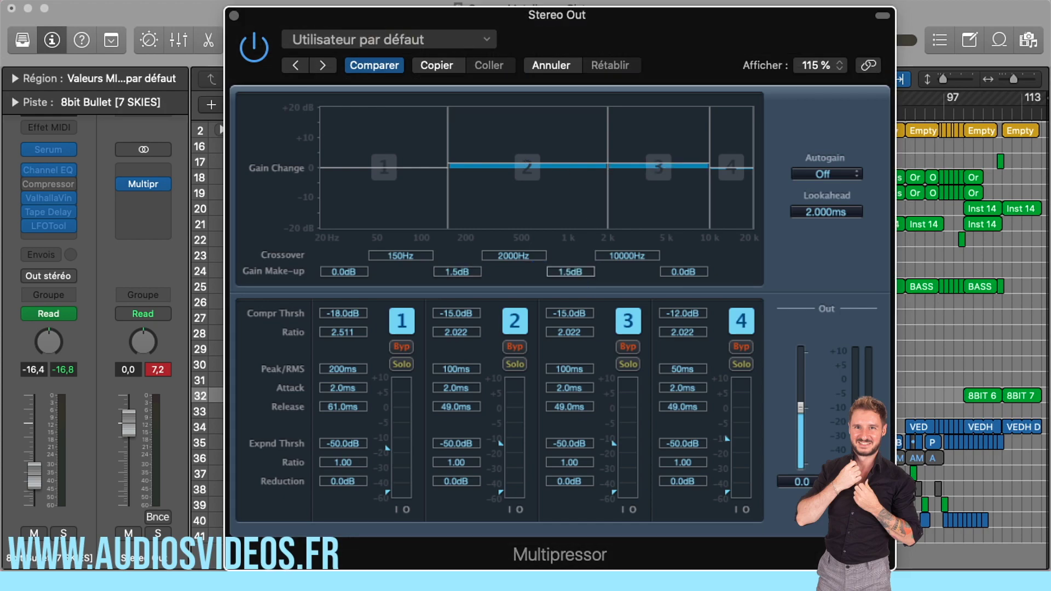
key(Return)
drag(129, 435, 129, 460)
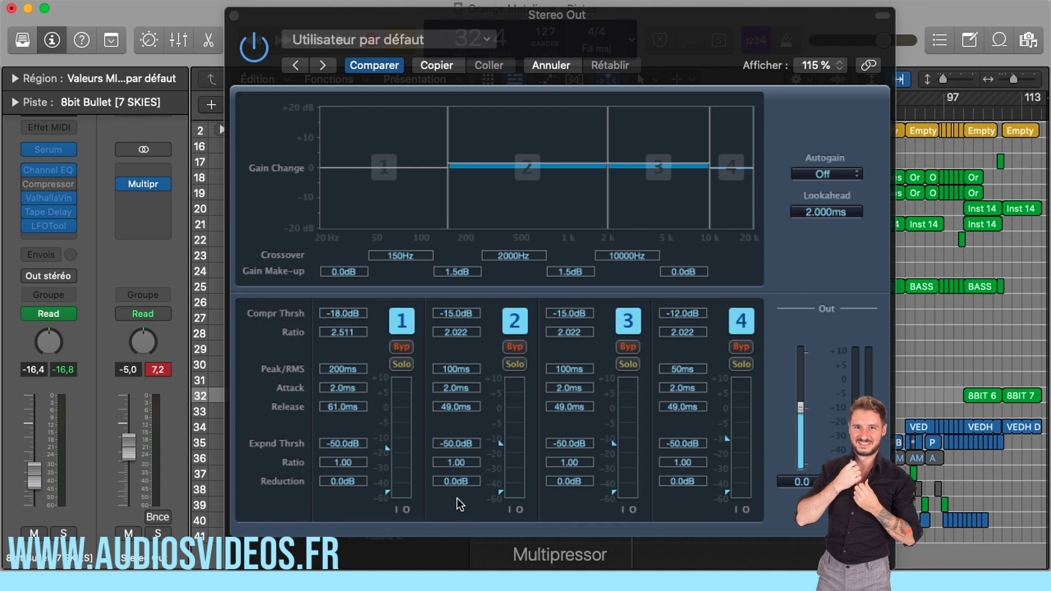
Step: Set the attack time of all four Multipressor bands to 10 ms
double_click(336, 389)
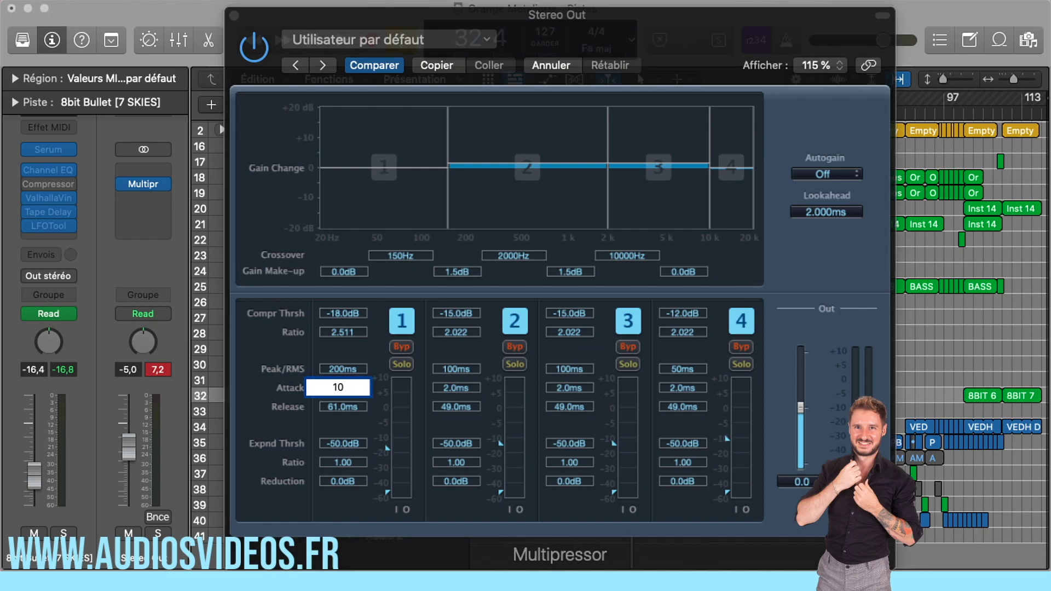
double_click(456, 388)
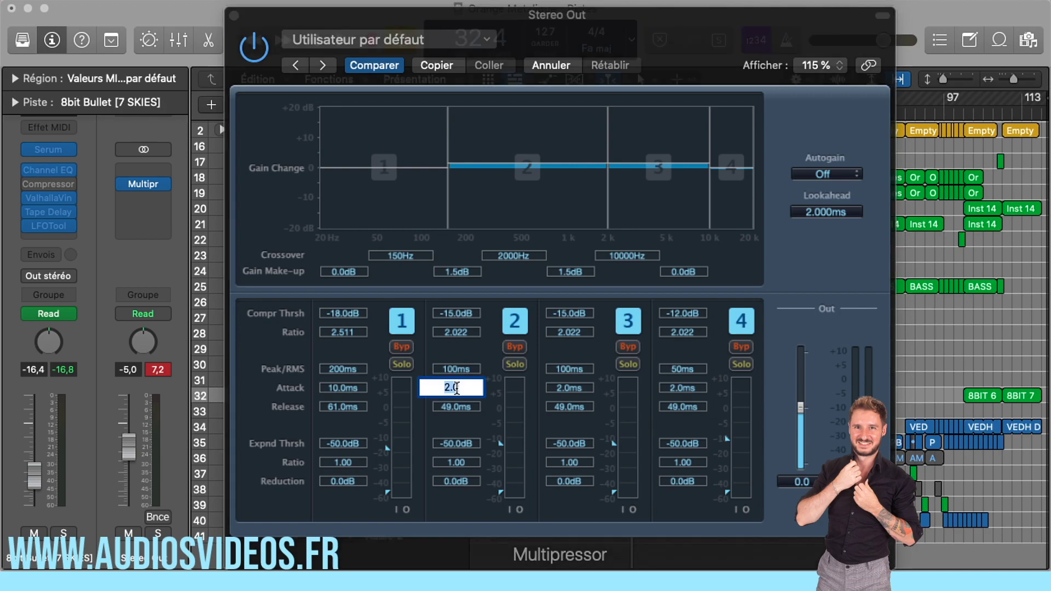
key(Return)
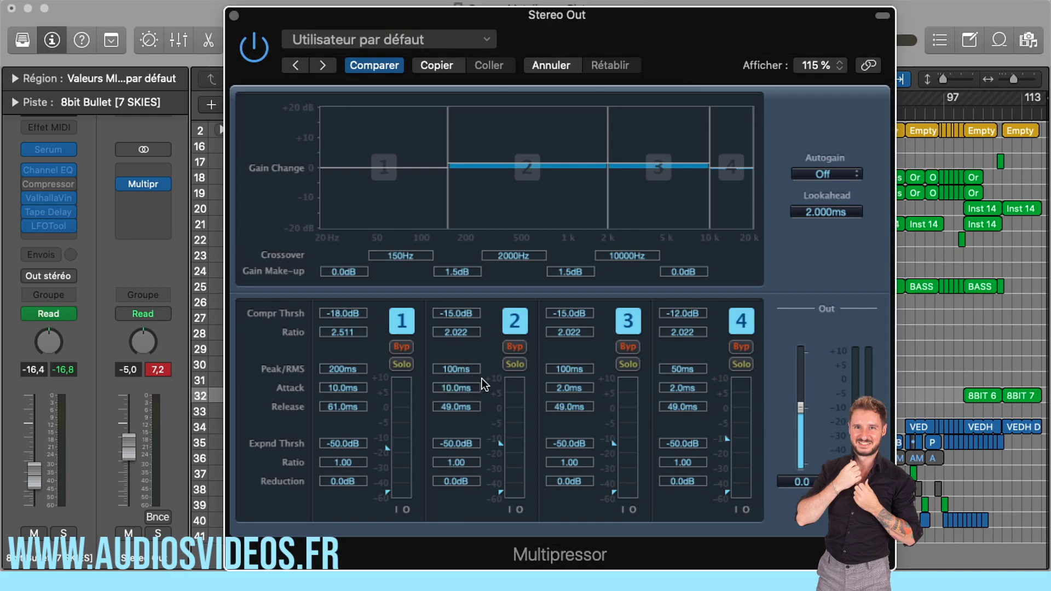
double_click(560, 390)
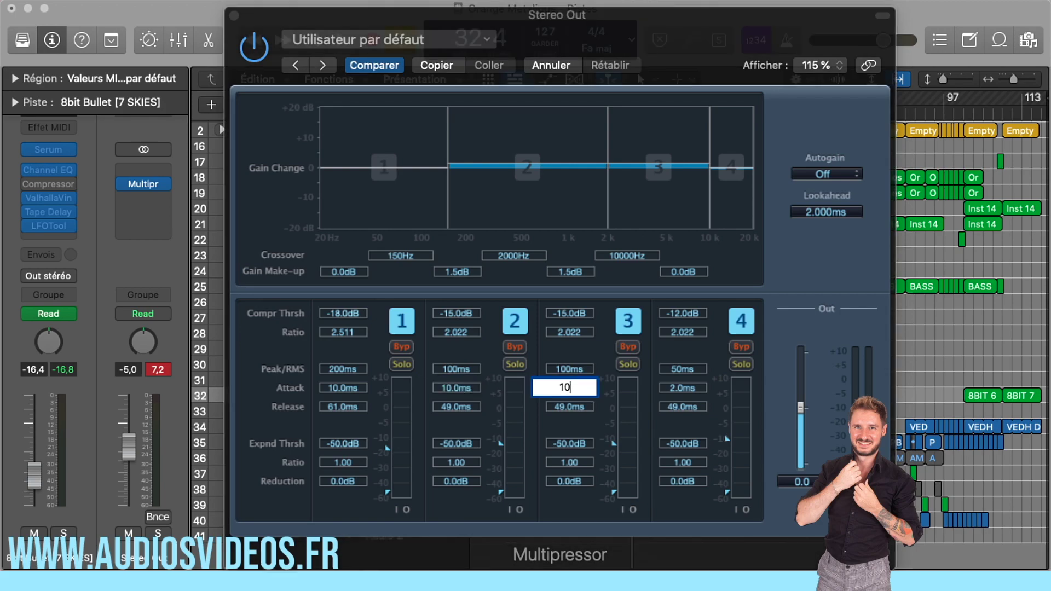
key(Return)
double_click(684, 388)
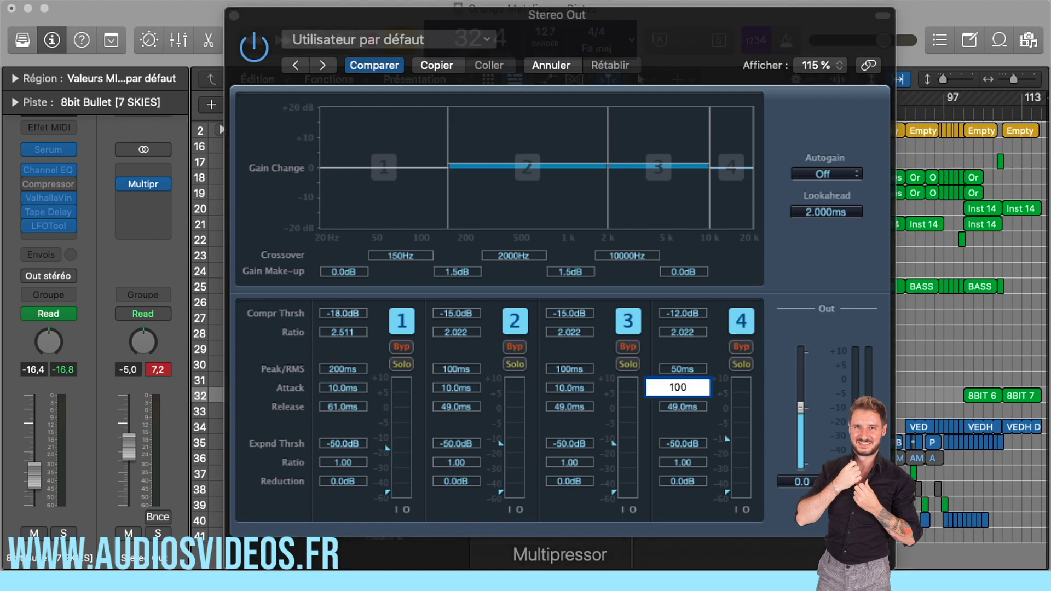
key(Return)
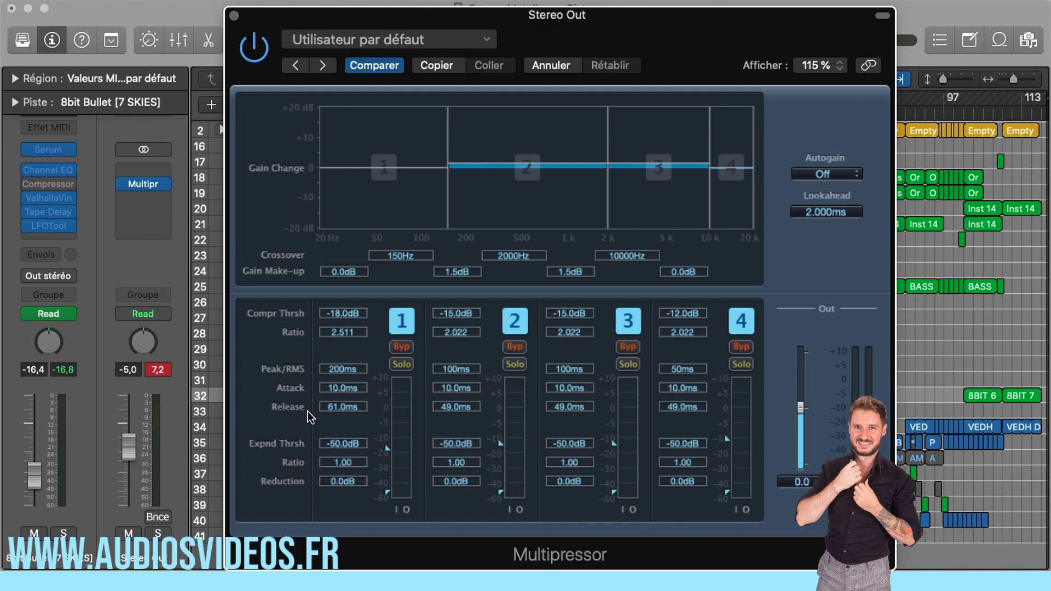
Step: Set the release time of all four Multipressor bands to 100 ms
double_click(336, 408)
text(1)
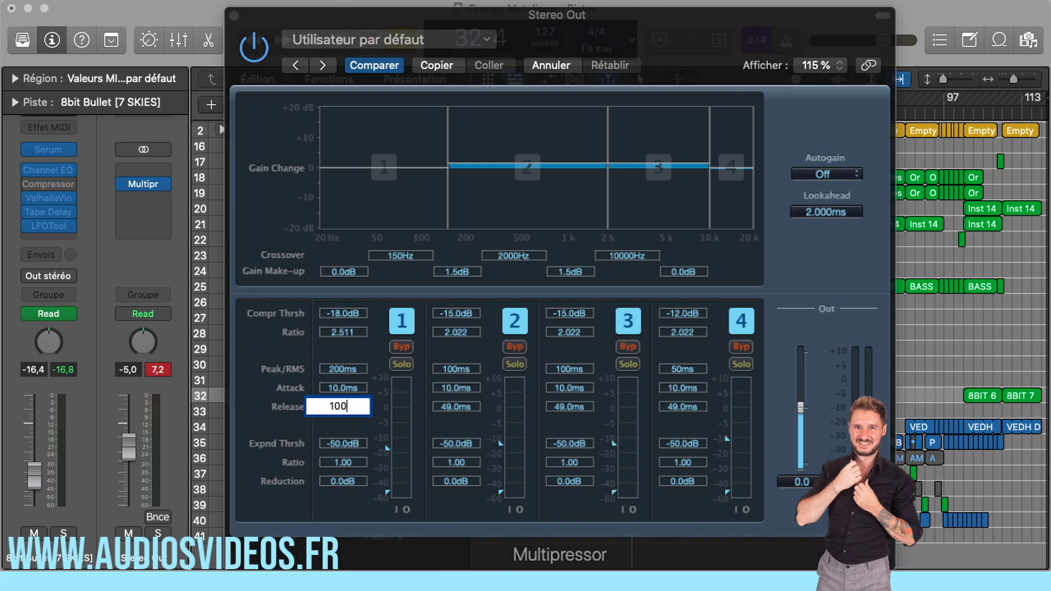
text(00)
key(Return)
double_click(456, 407)
text(100)
key(Return)
double_click(569, 407)
text(10)
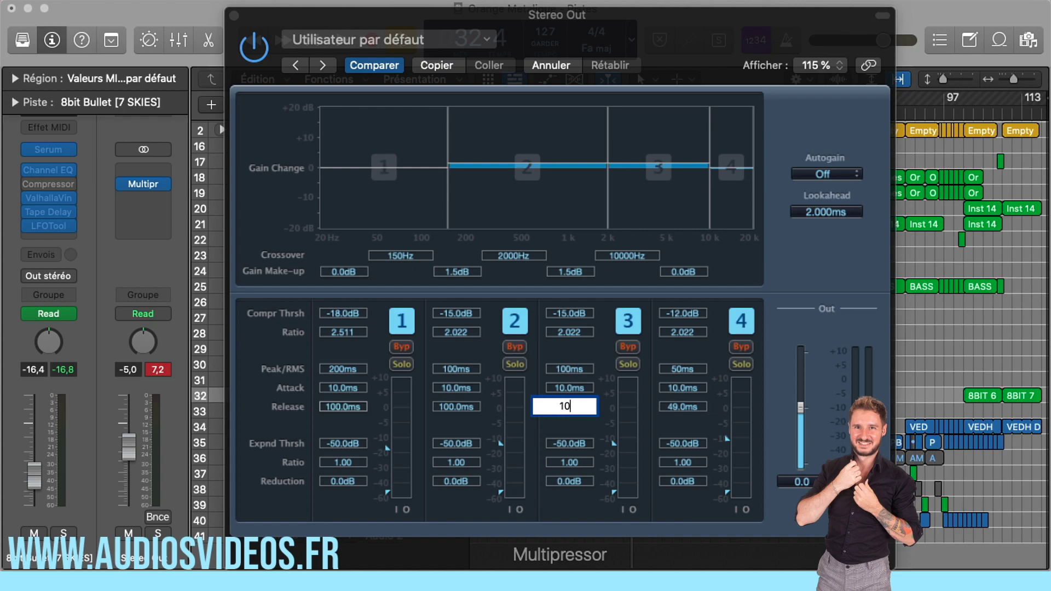
text(0)
key(Return)
double_click(679, 406)
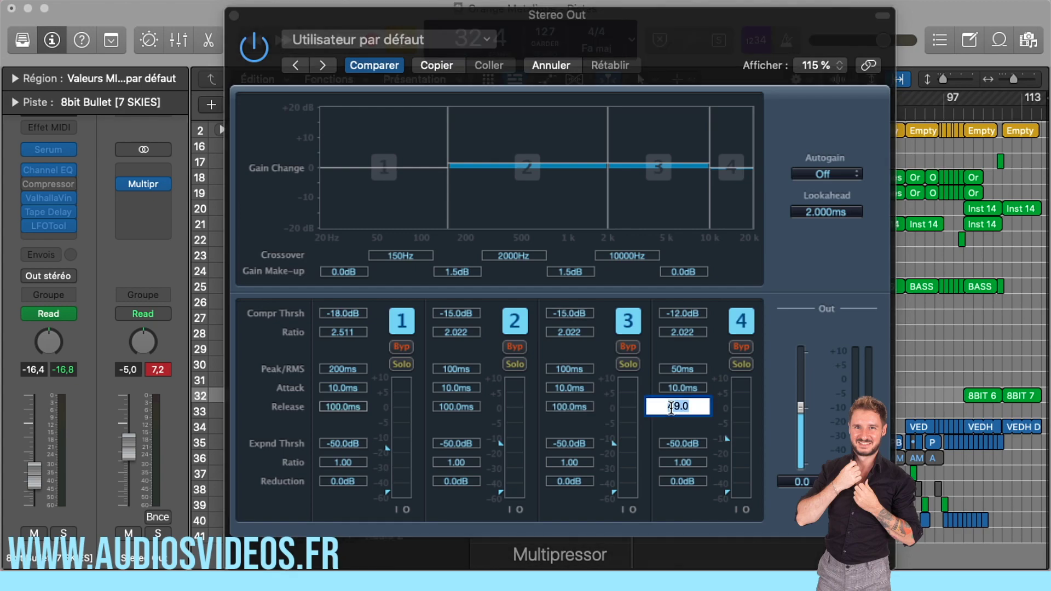
text(100)
key(Return)
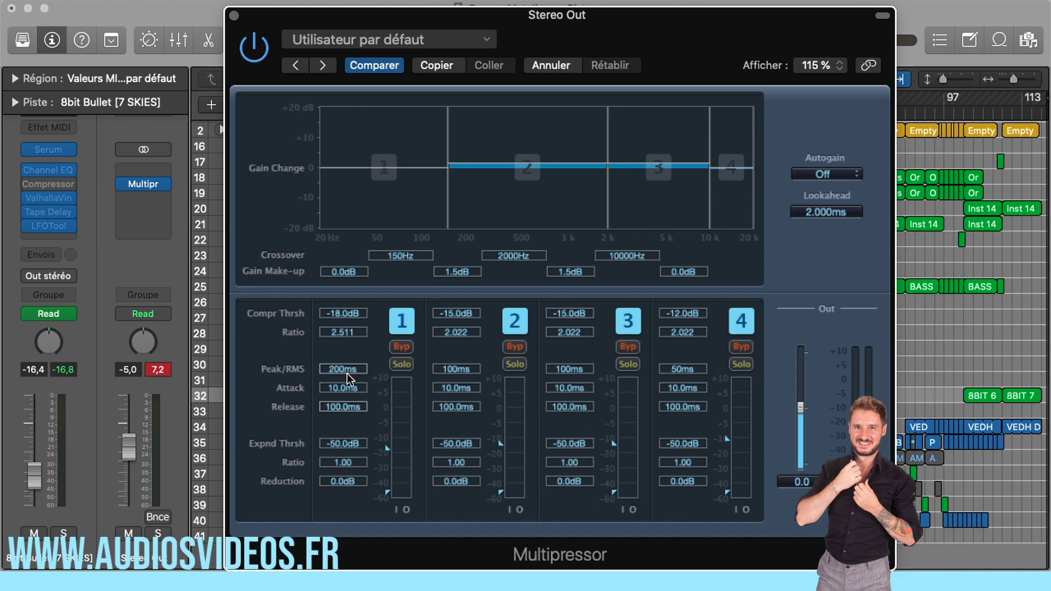
Step: During playback, raise all four compression thresholds to 10.0 dB and the gain make-up of bands 1–3 to 5.5, 2.0 and 3.5 dB
key(space)
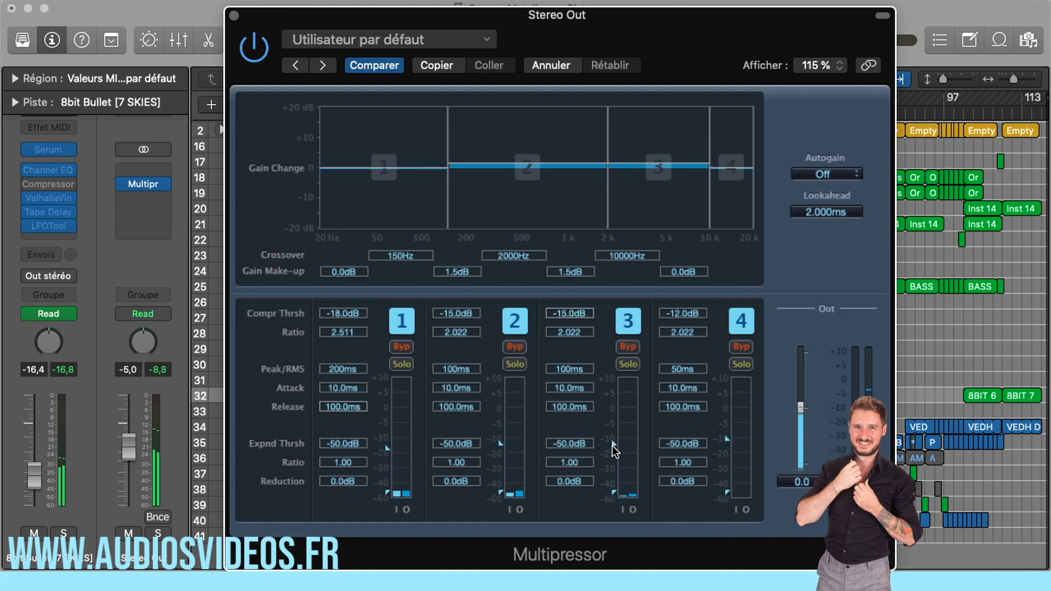
drag(612, 445, 395, 350)
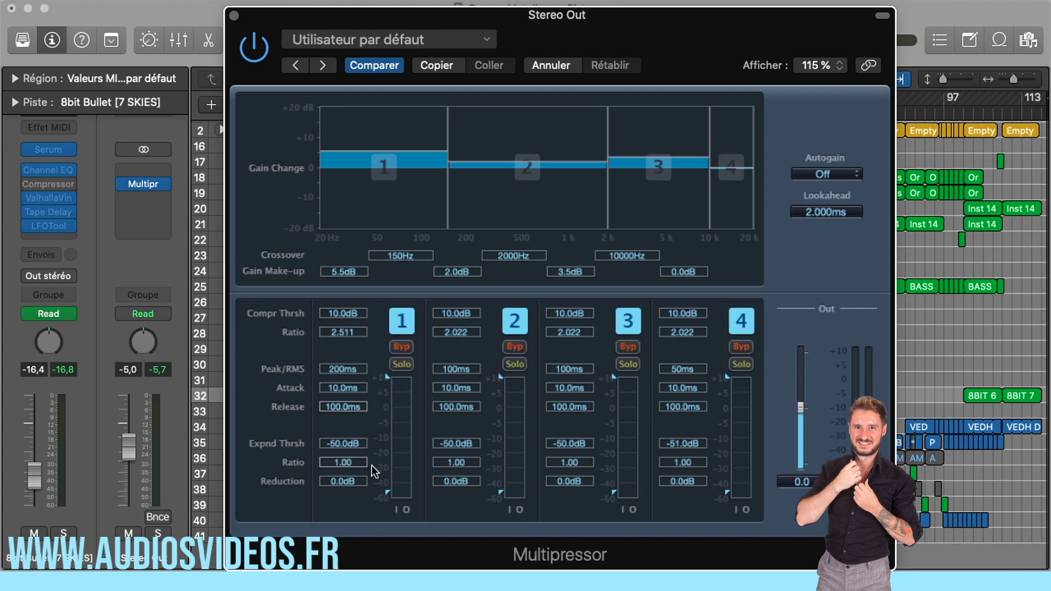
Step: Audition band 1 bypassed and soloed, and lower the compression thresholds of bands 1–4 to −16.0, −6.75, −8.00 and −7.00 dB
click(405, 346)
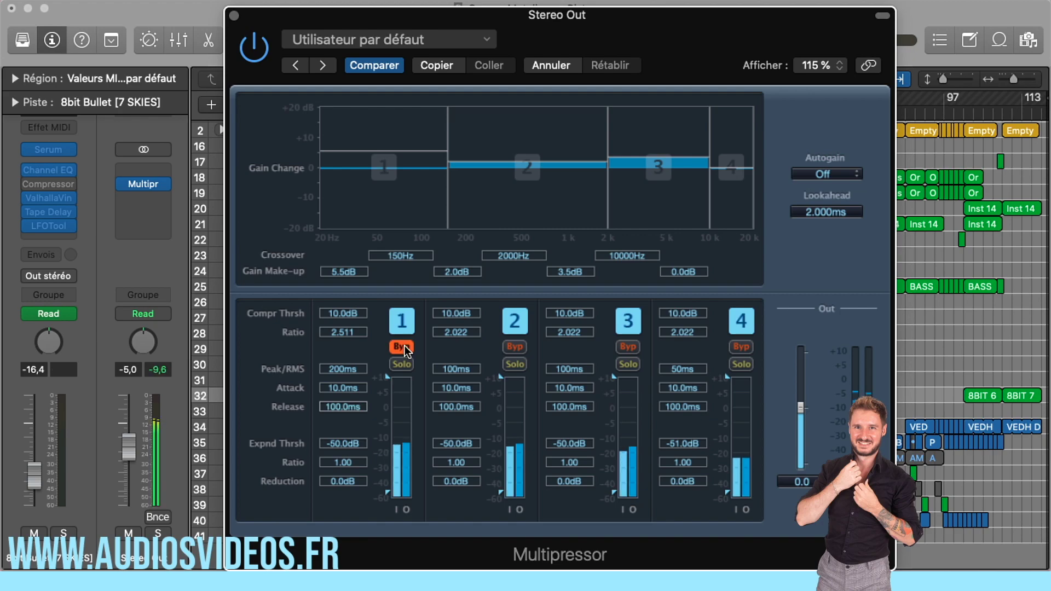
click(406, 346)
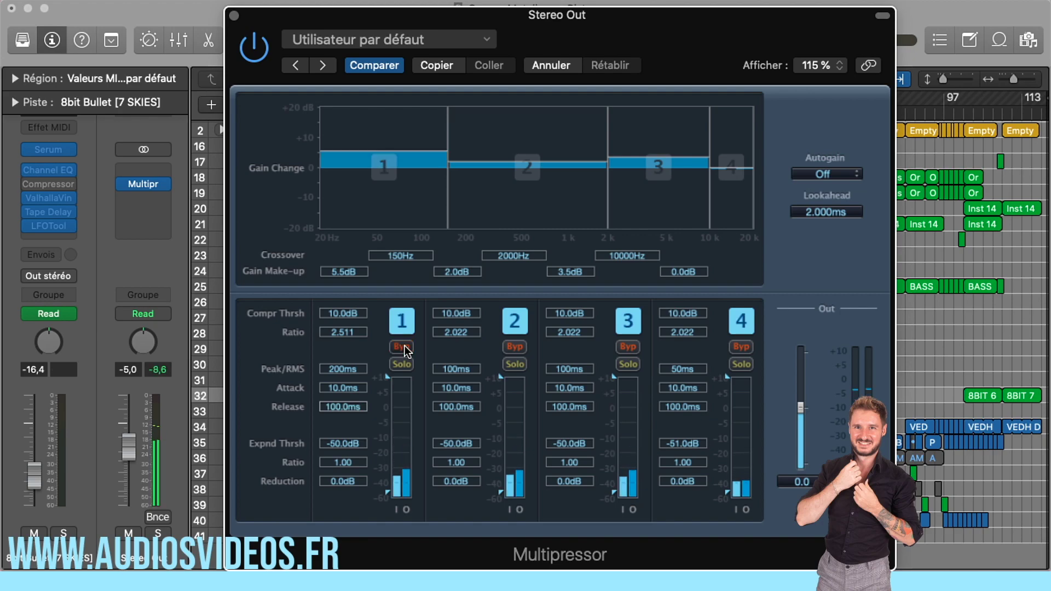
click(402, 364)
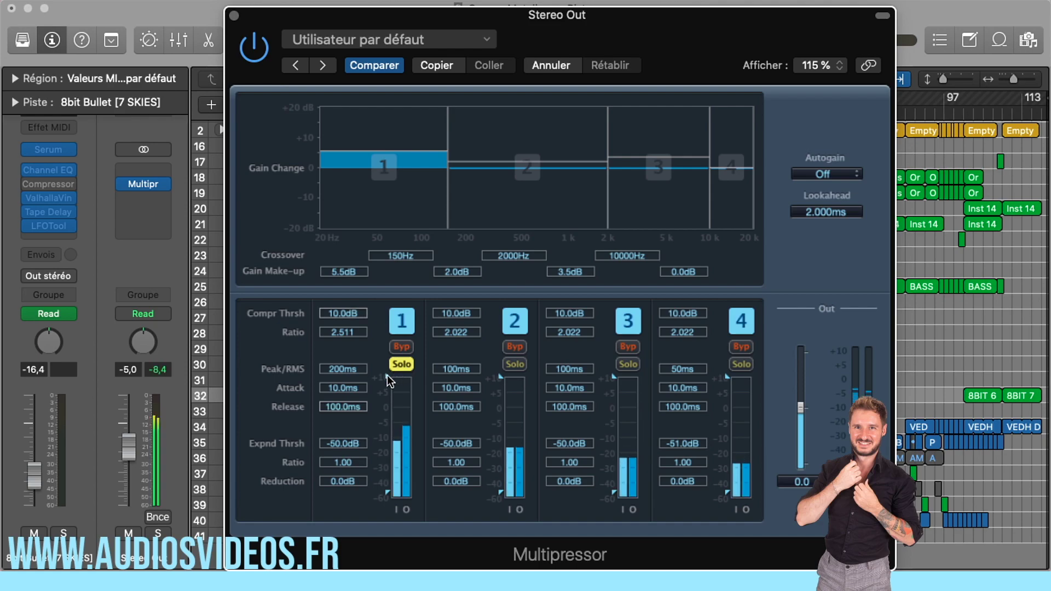
mouse_move(385, 383)
mouse_down()
mouse_move(382, 472)
mouse_move(387, 445)
mouse_up()
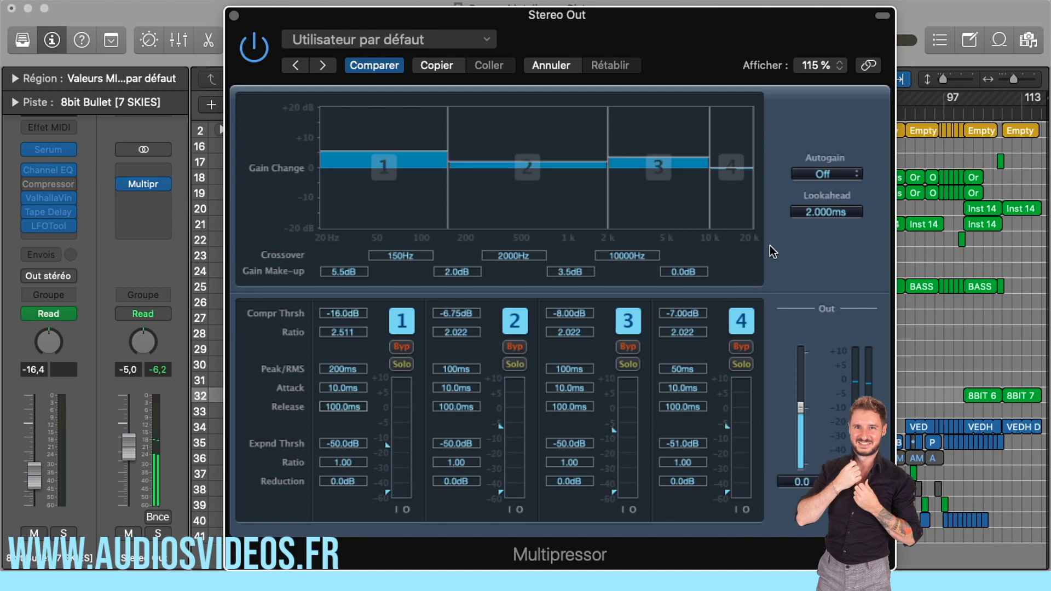
Step: Turn Autogain on and reduce the gain make-up of band 1 to 0.5 dB and band 3 to 3.0 dB
click(821, 170)
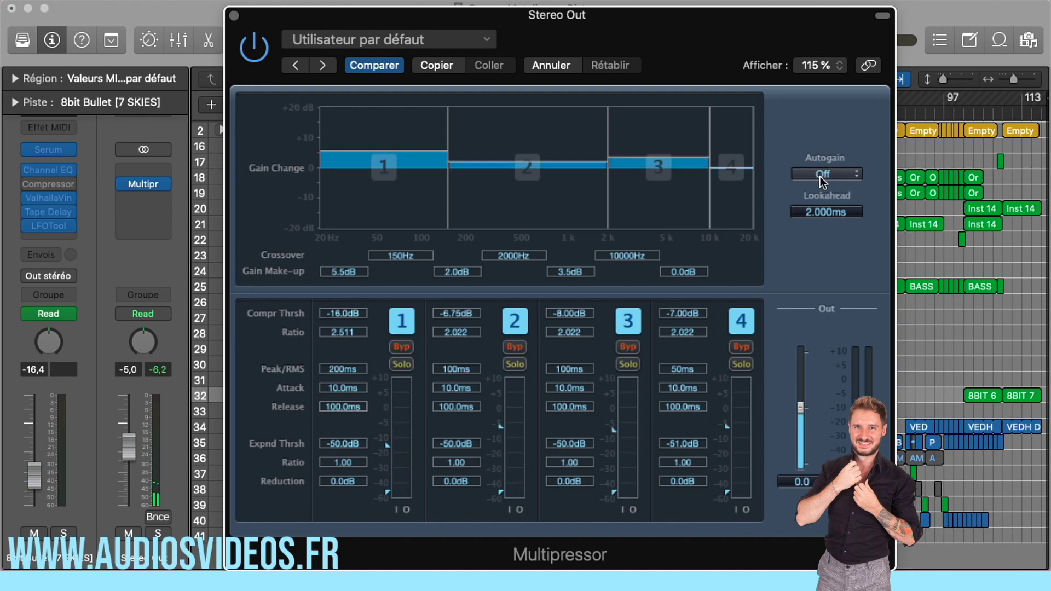
click(806, 190)
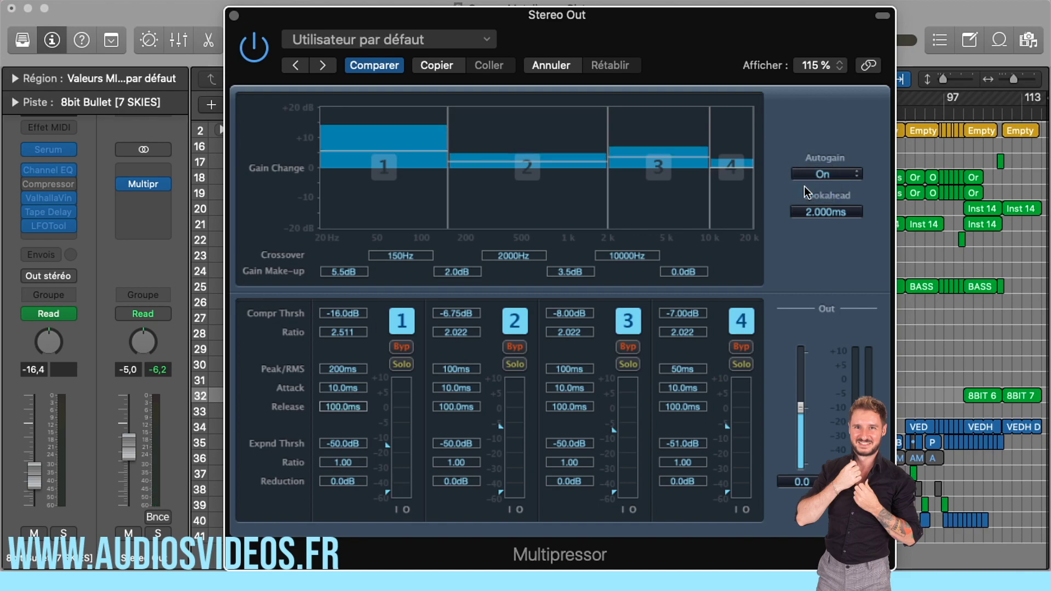
drag(380, 150, 381, 159)
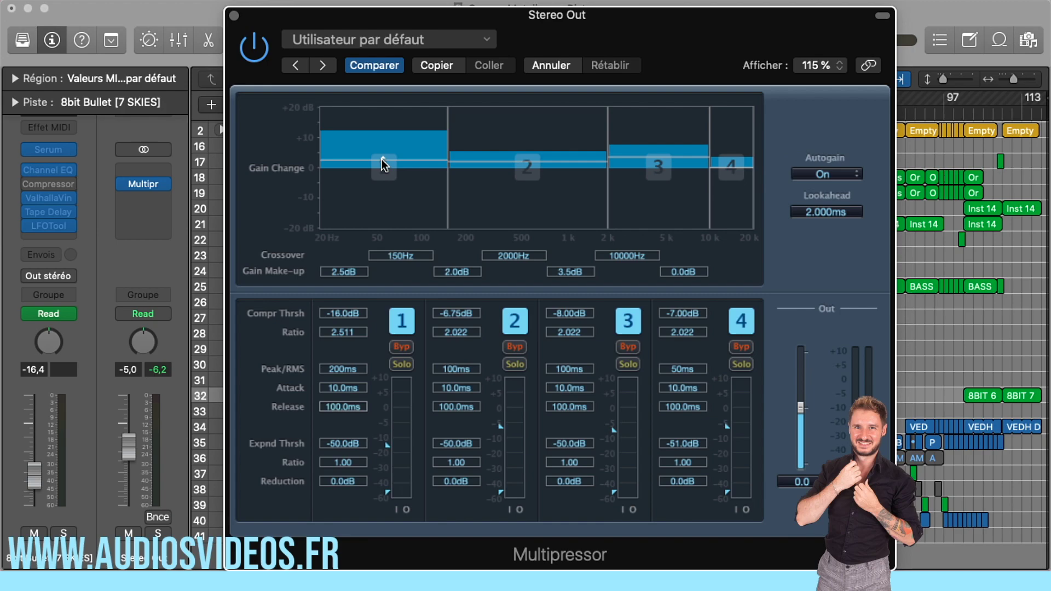
drag(382, 160, 382, 166)
drag(660, 156, 659, 159)
key(space)
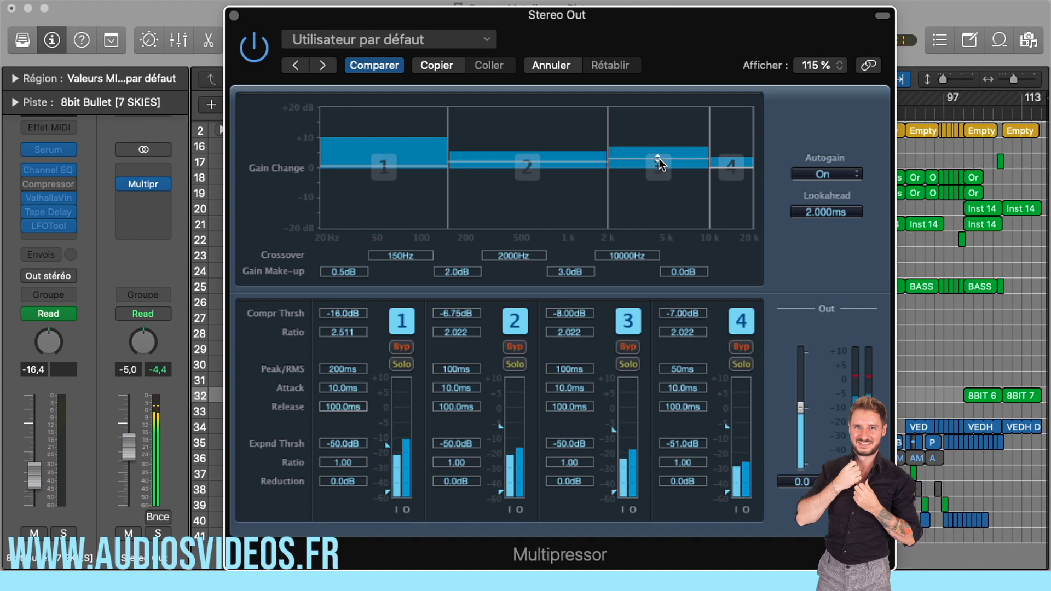
Step: Switch Autogain off and back on during playback to compare its effect
click(823, 174)
click(810, 176)
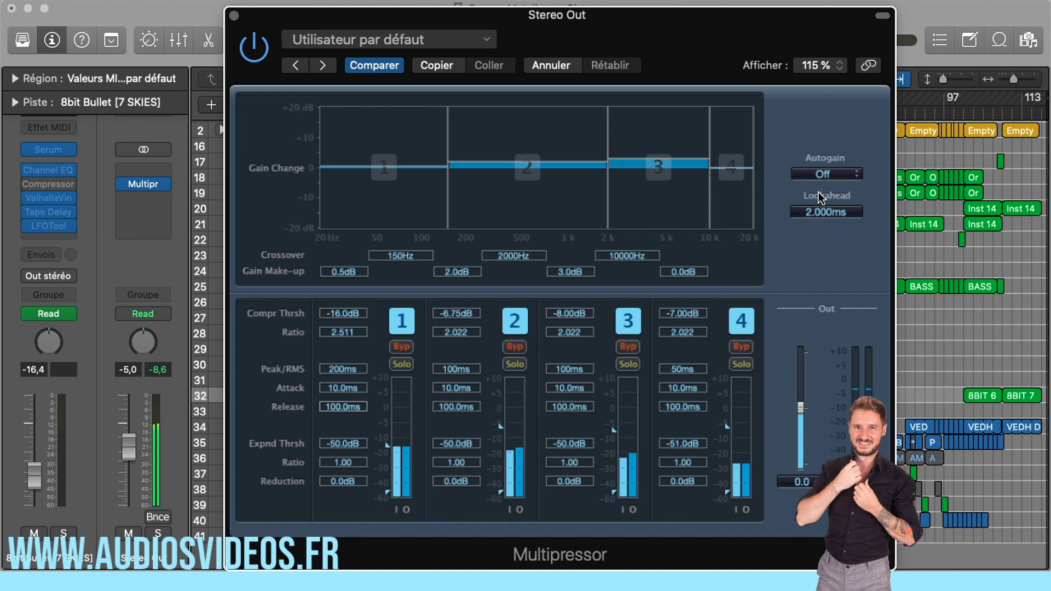
click(823, 174)
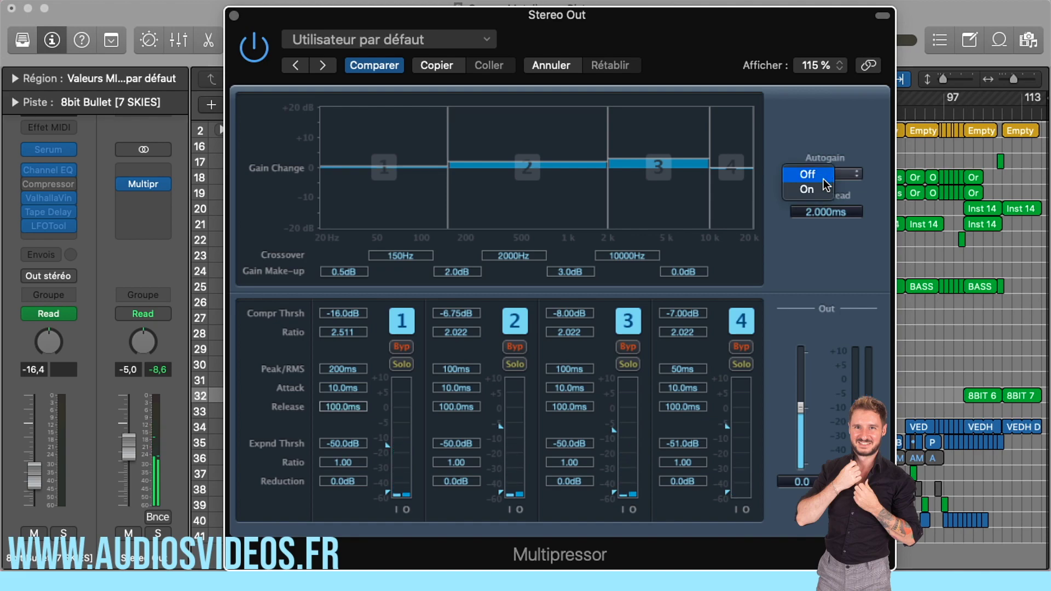
click(820, 192)
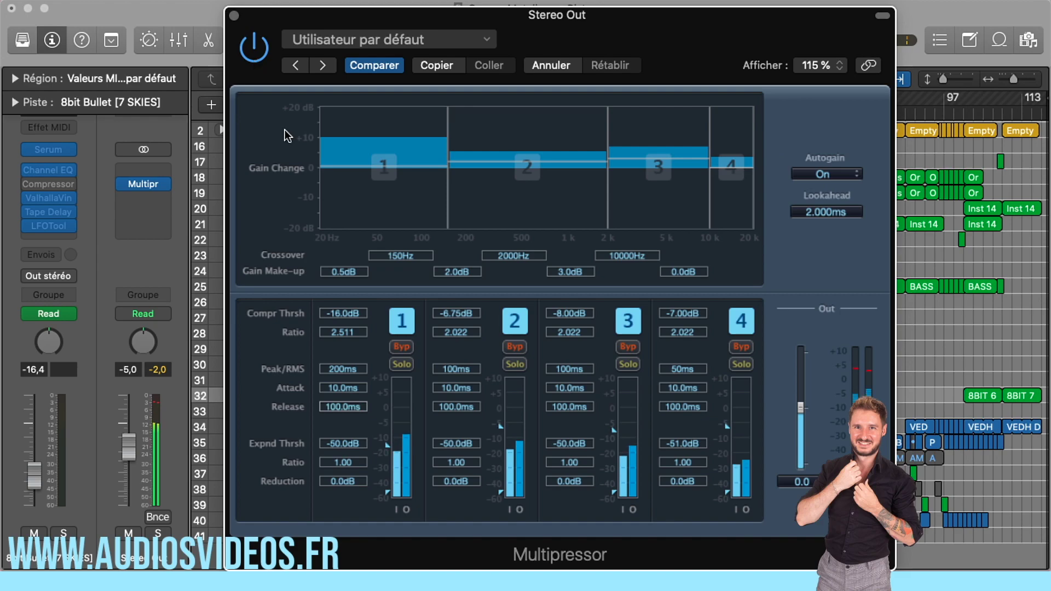
Step: Adjust the gain make-up to 2.5 dB for band 1, 3.5 dB for band 2 and 1.0 dB for band 3
drag(527, 160, 528, 155)
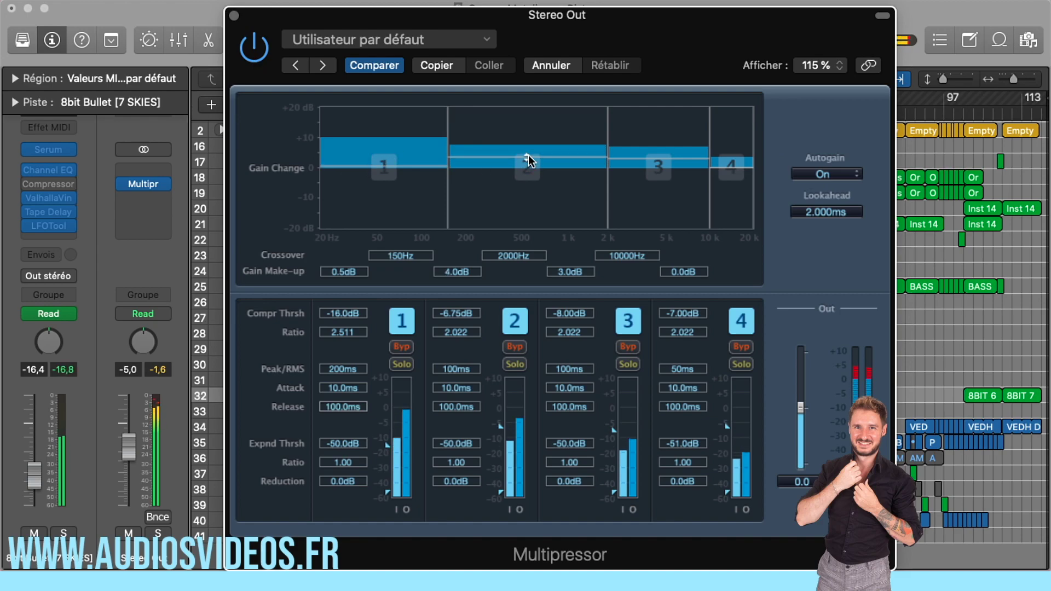
drag(656, 156, 656, 162)
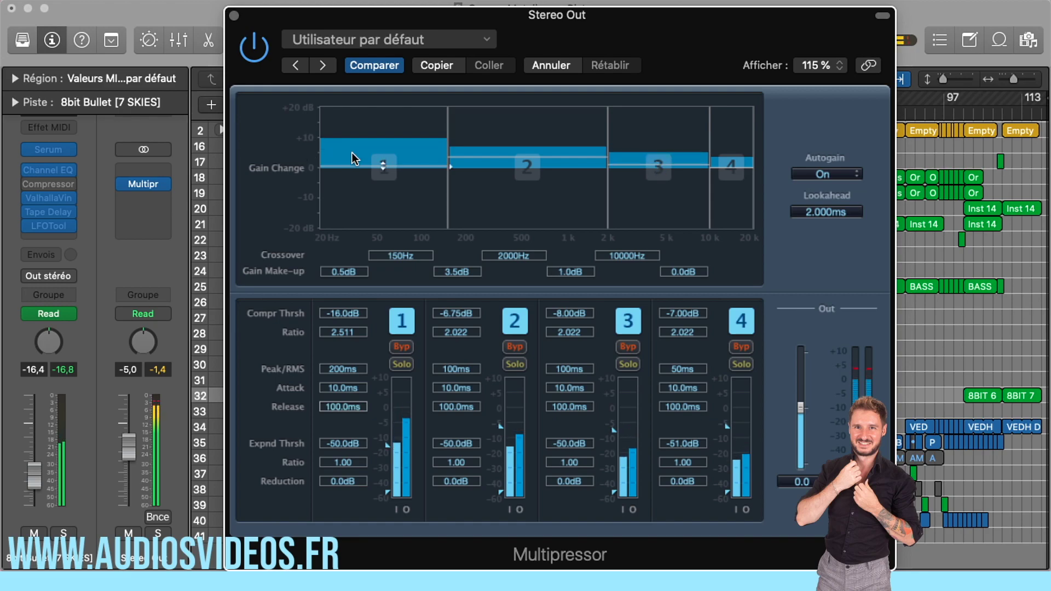
drag(377, 162, 379, 156)
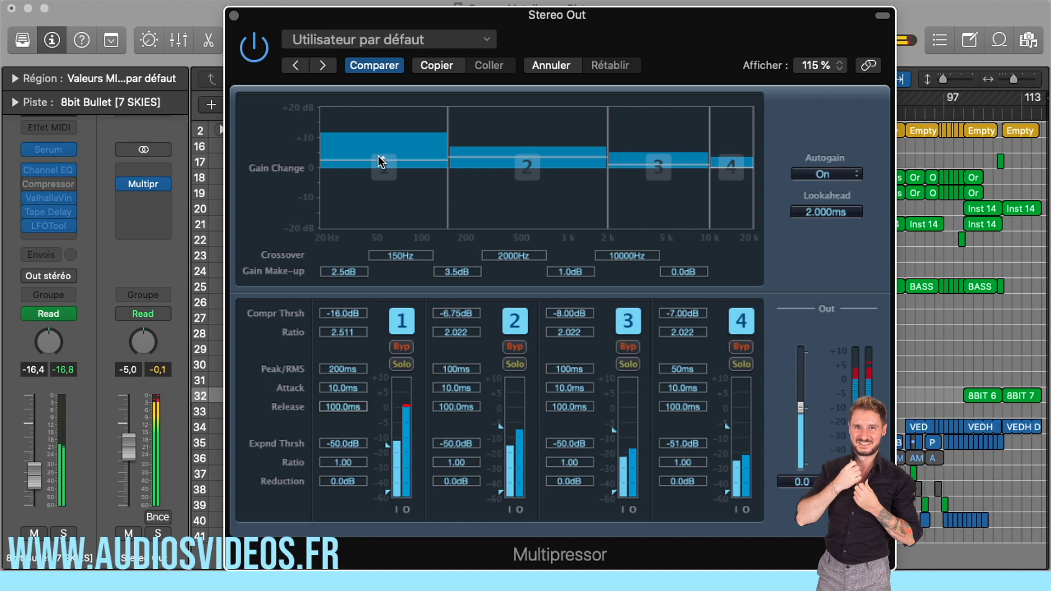
Step: Raise the compression and expansion thresholds to 1.00 and −25.5 dB in band 1, and to −3.25 and −32.5 dB in band 2
mouse_move(386, 438)
mouse_down()
mouse_move(385, 452)
mouse_move(386, 400)
mouse_up()
drag(382, 490, 385, 461)
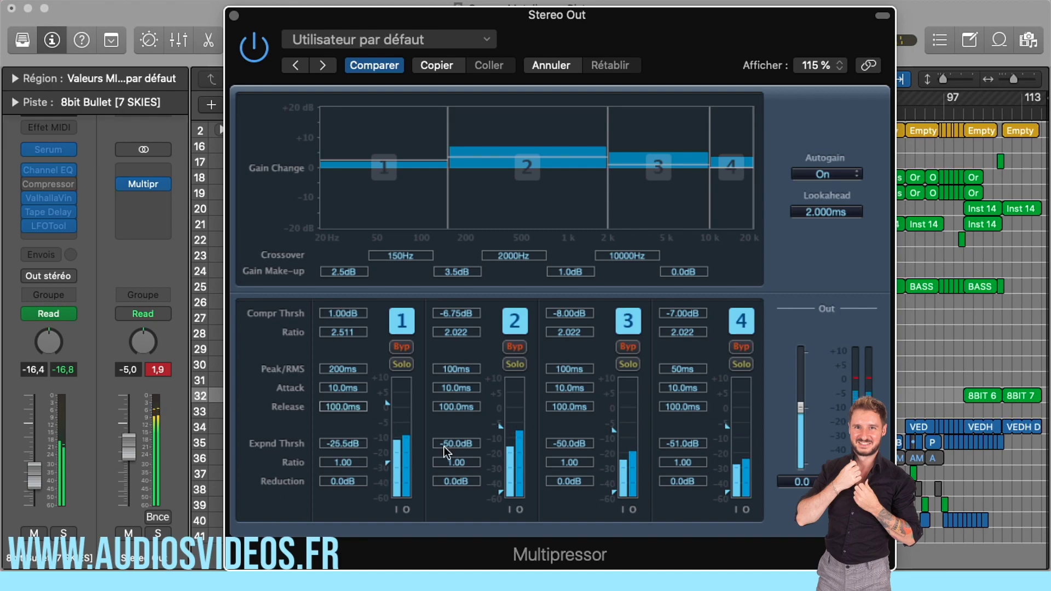
drag(501, 431, 500, 413)
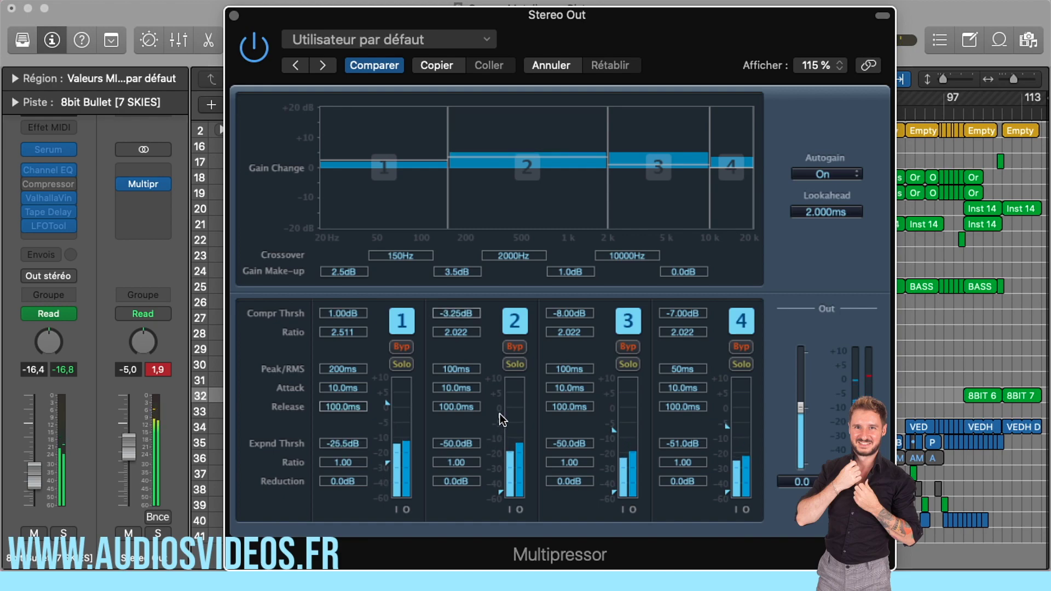
drag(501, 489, 500, 472)
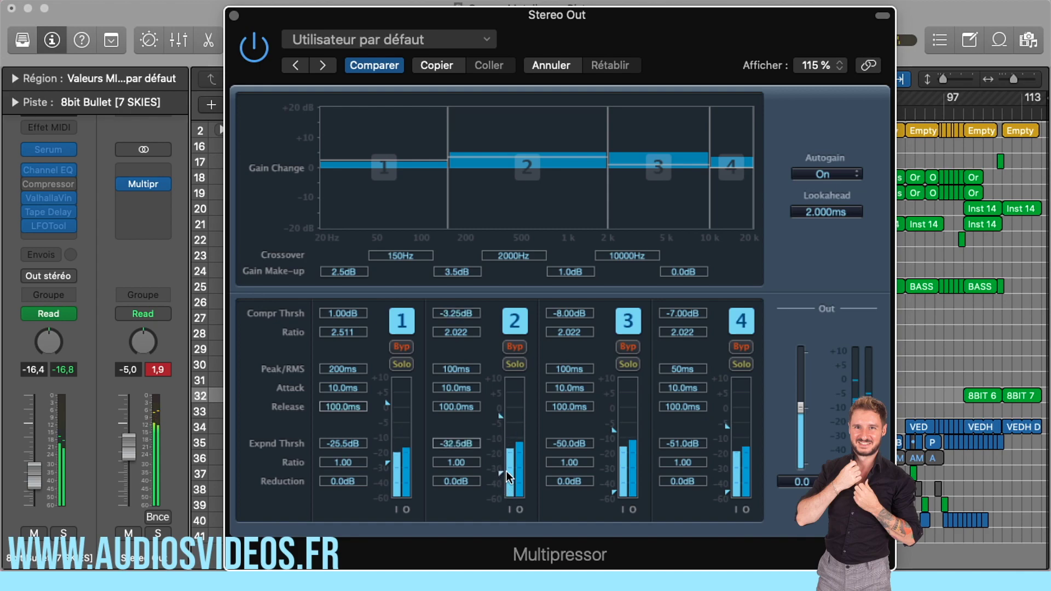
Step: Set band 2's compression threshold to -4.75 dB and expansion threshold to -32.0 dB, and raise band 1's gain make-up to 9.5 dB
mouse_move(499, 419)
mouse_down()
mouse_move(502, 403)
mouse_move(500, 420)
mouse_up()
drag(383, 164, 382, 140)
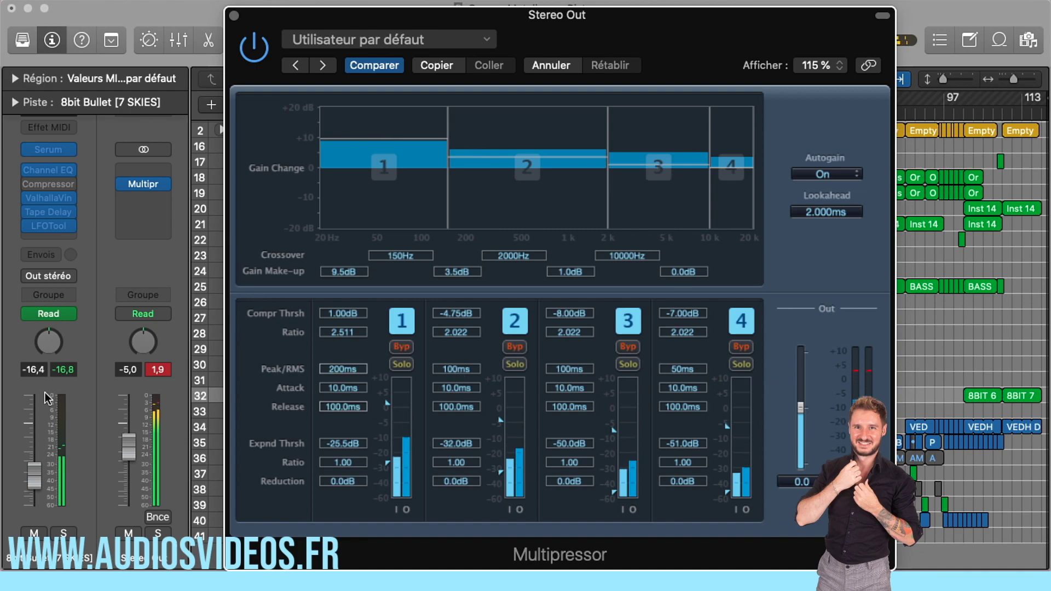
click(162, 372)
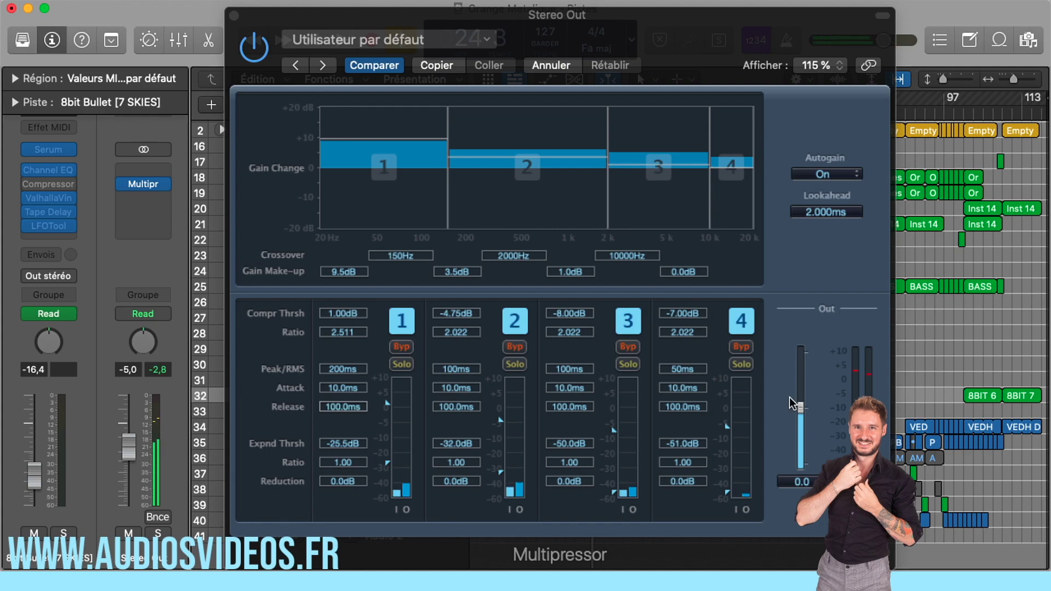
Step: Try Multipressor output levels of 8.0 dB and 2.8 dB during playback, and reset the Stereo Out peak reading
drag(799, 409, 800, 387)
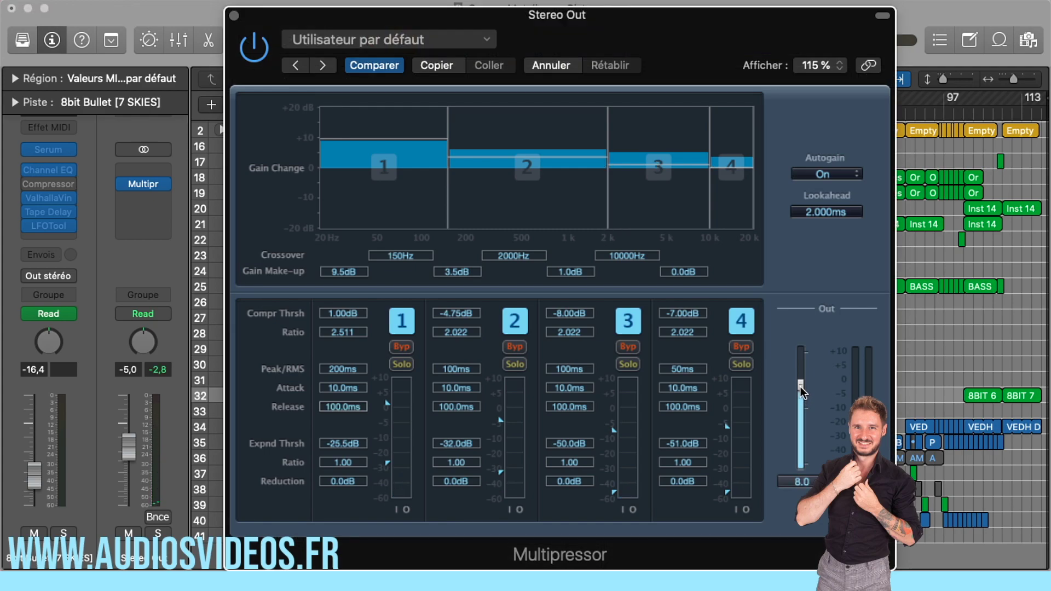
drag(800, 386, 799, 400)
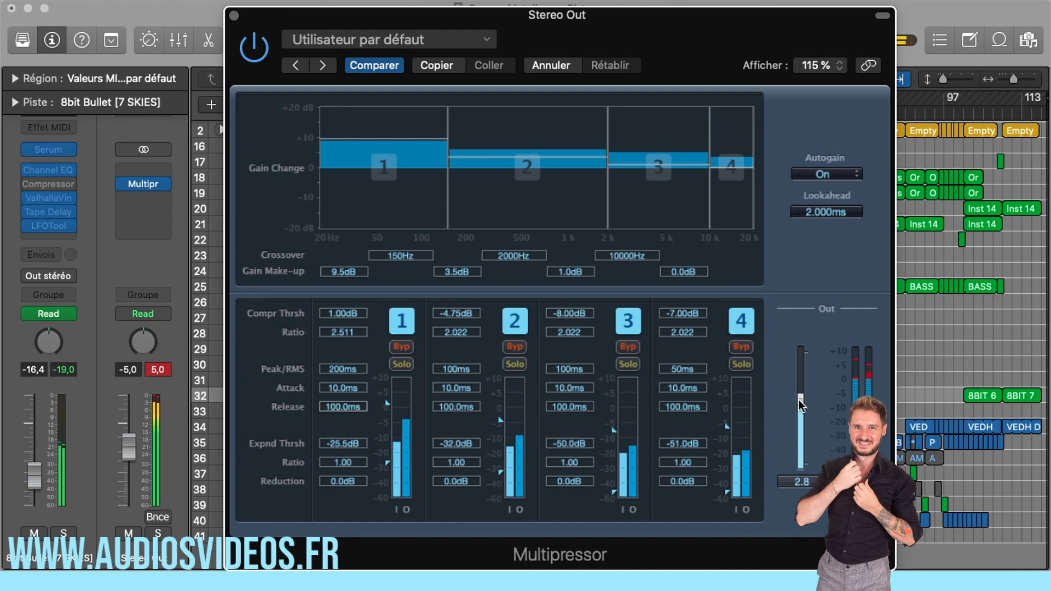
click(160, 373)
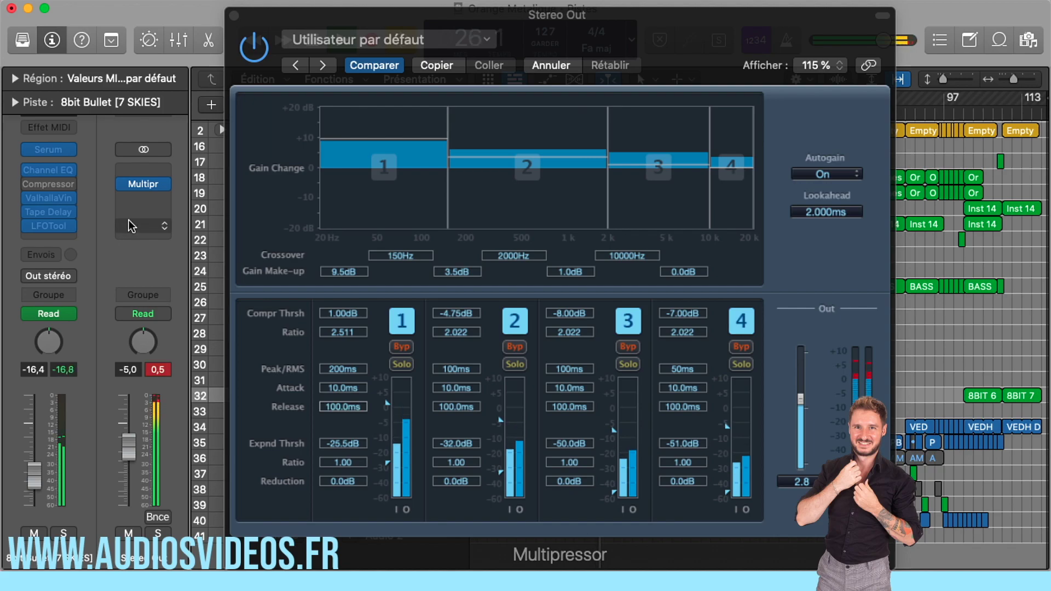
Step: Close the Multipressor and insert a stereo Limiter after it on Stereo Out, with its gain set to +1.0 dB
click(142, 187)
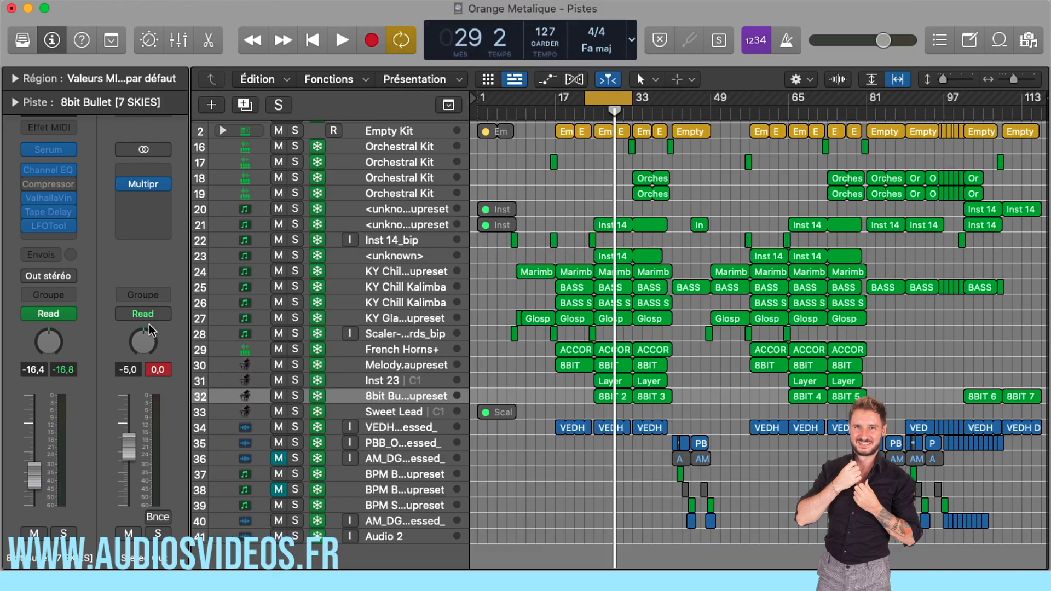
click(149, 199)
mouse_move(170, 246)
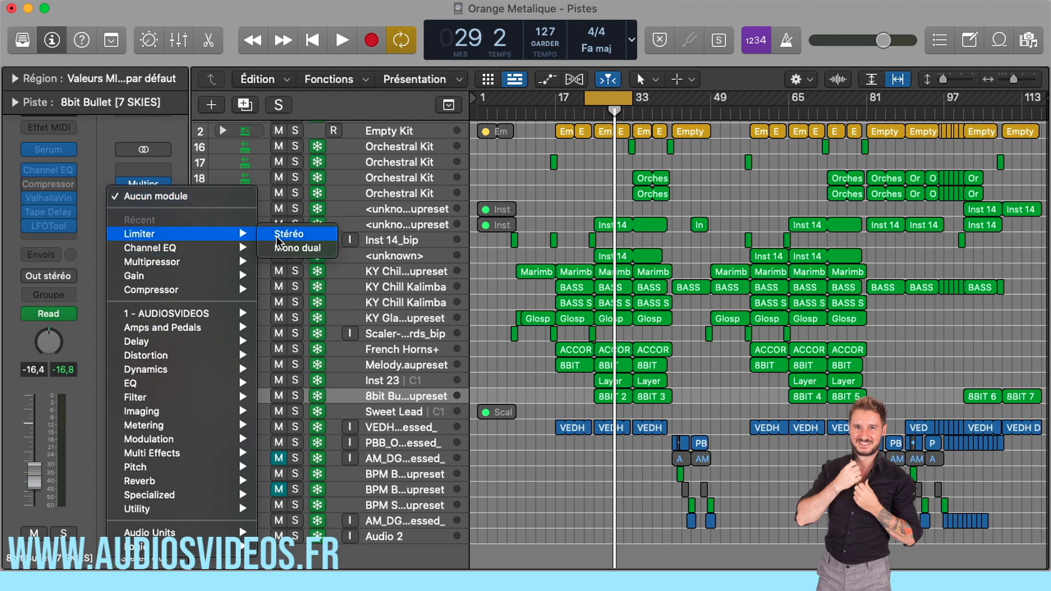
click(283, 235)
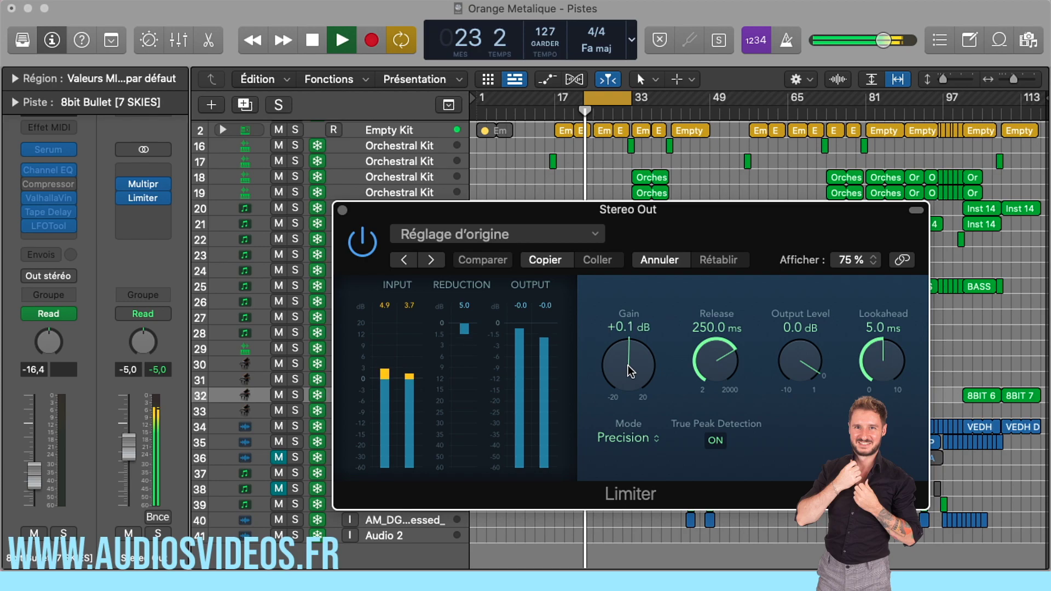
drag(627, 366, 630, 364)
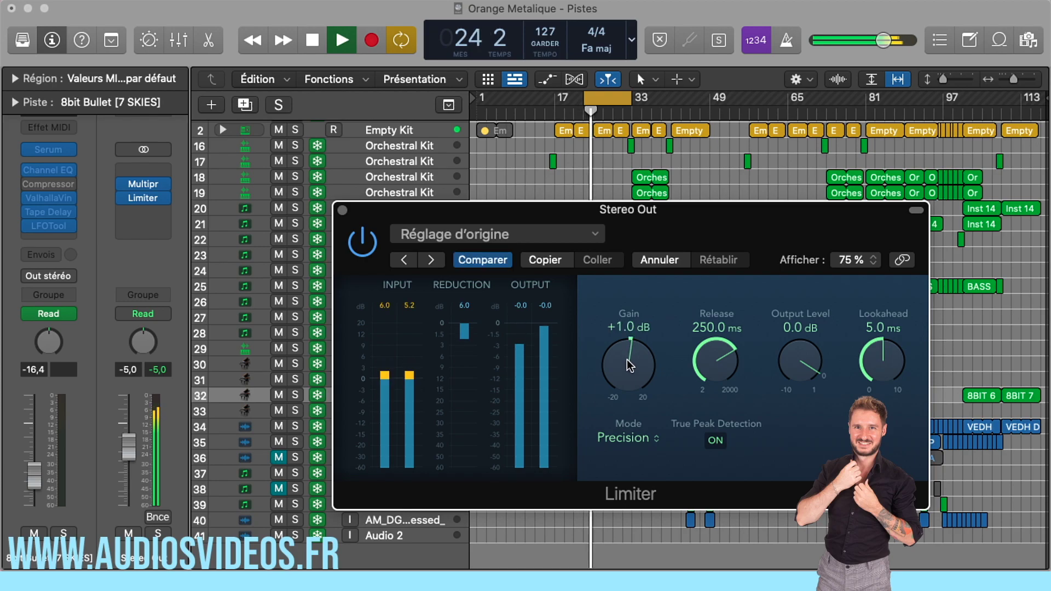
click(343, 210)
Step: Reopen the Multipressor on Stereo Out and lower its output level to -1.2 dB
mouse_move(141, 189)
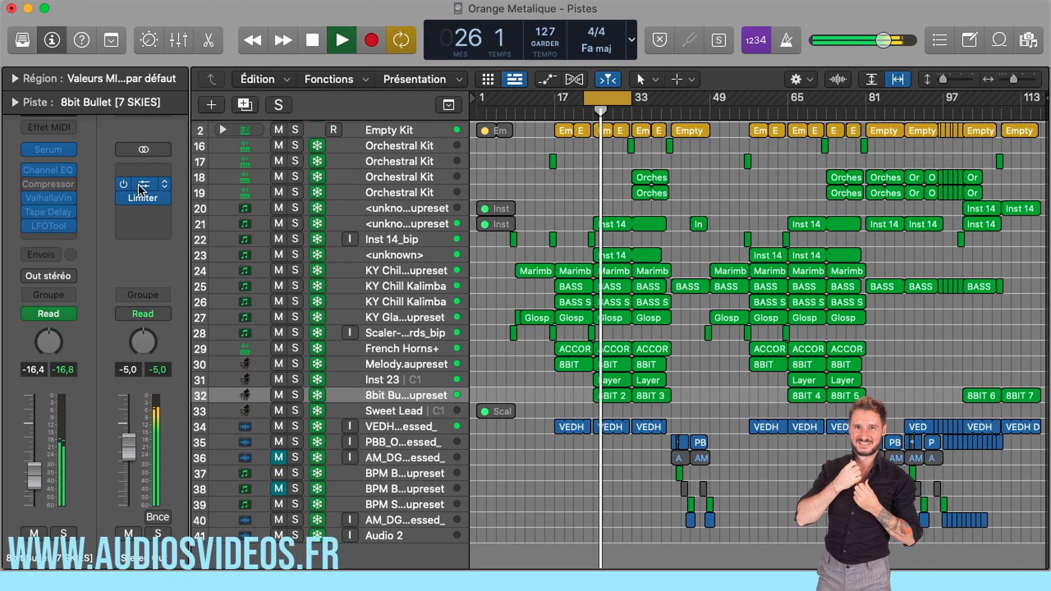
click(142, 186)
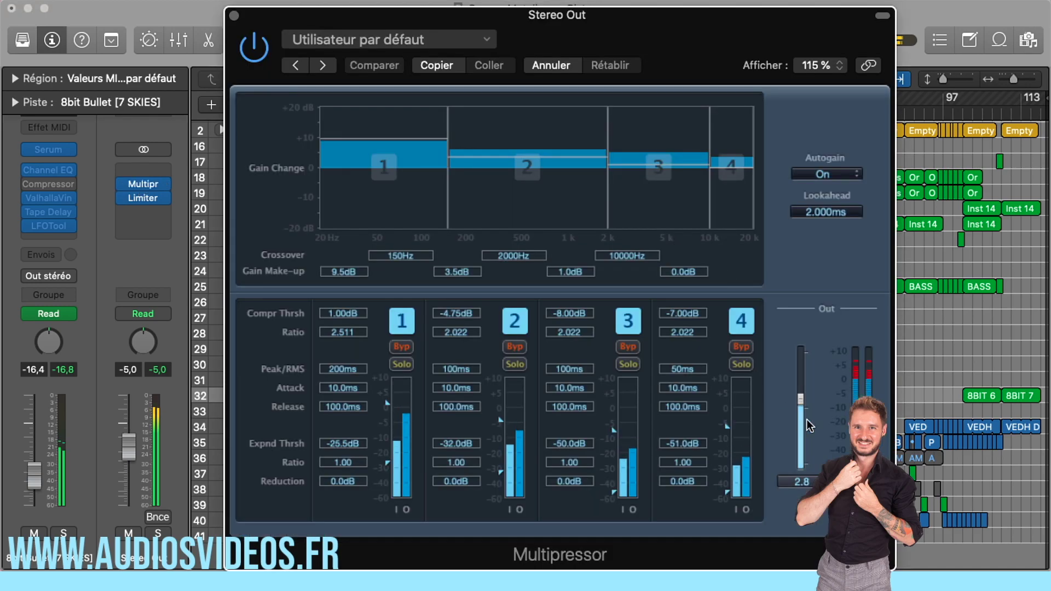
drag(800, 403, 799, 413)
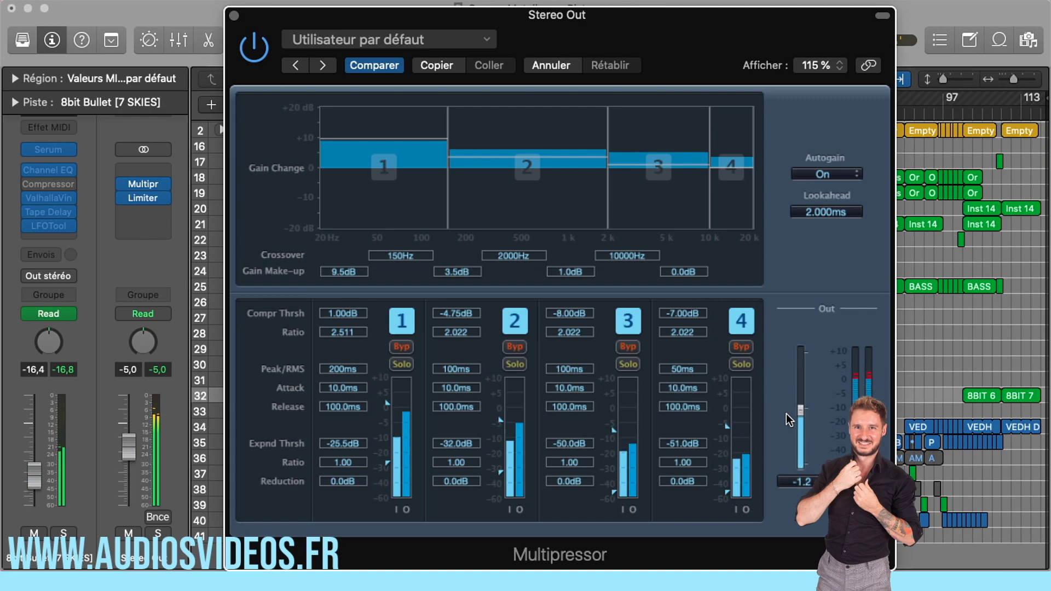
Step: Insert a Gain utility plug-in after the Limiter on Stereo Out
click(159, 218)
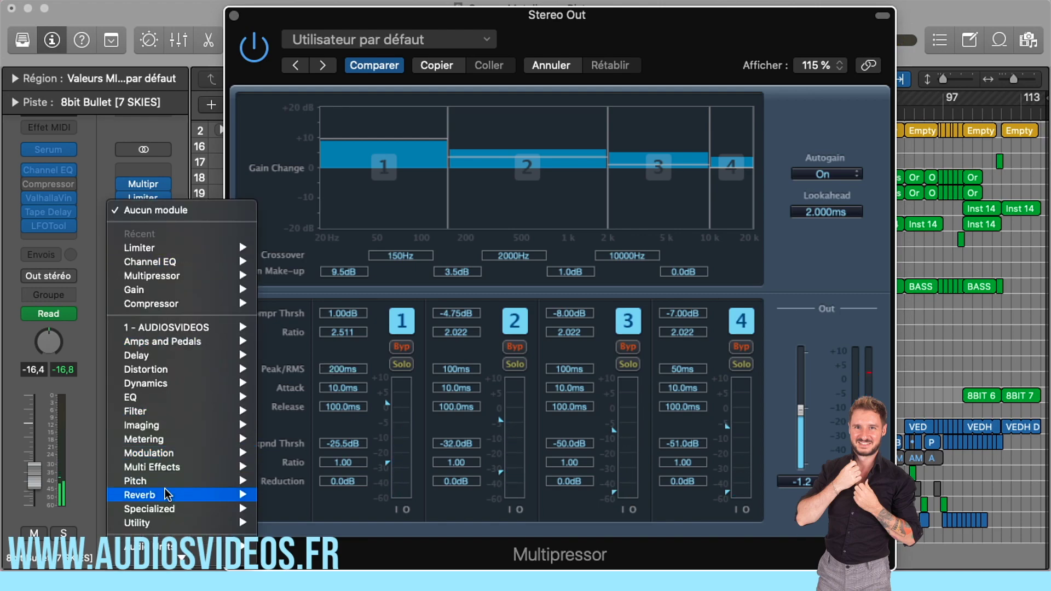
mouse_move(219, 522)
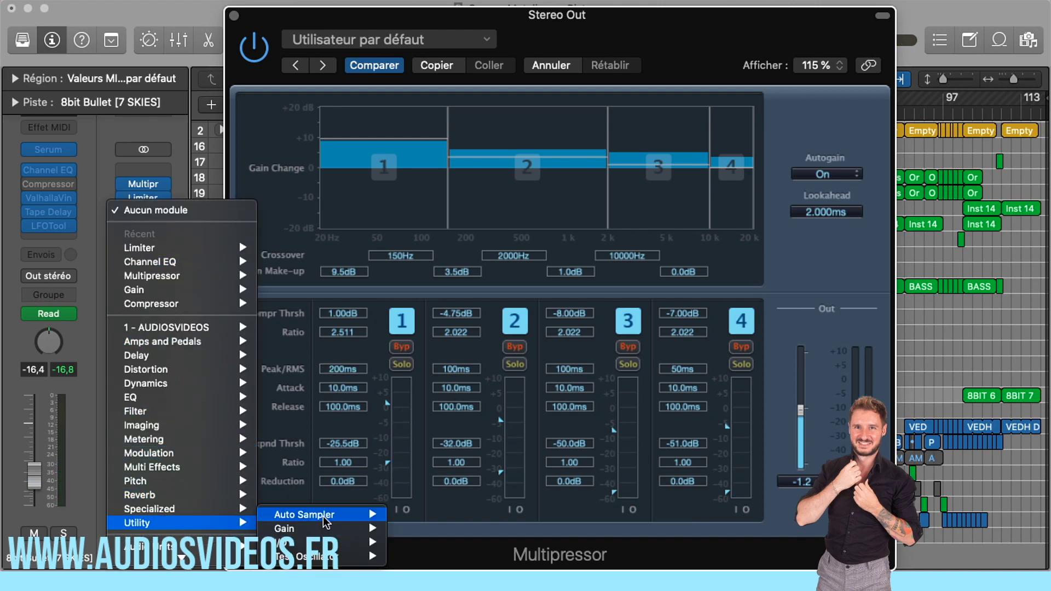
mouse_move(316, 528)
click(405, 527)
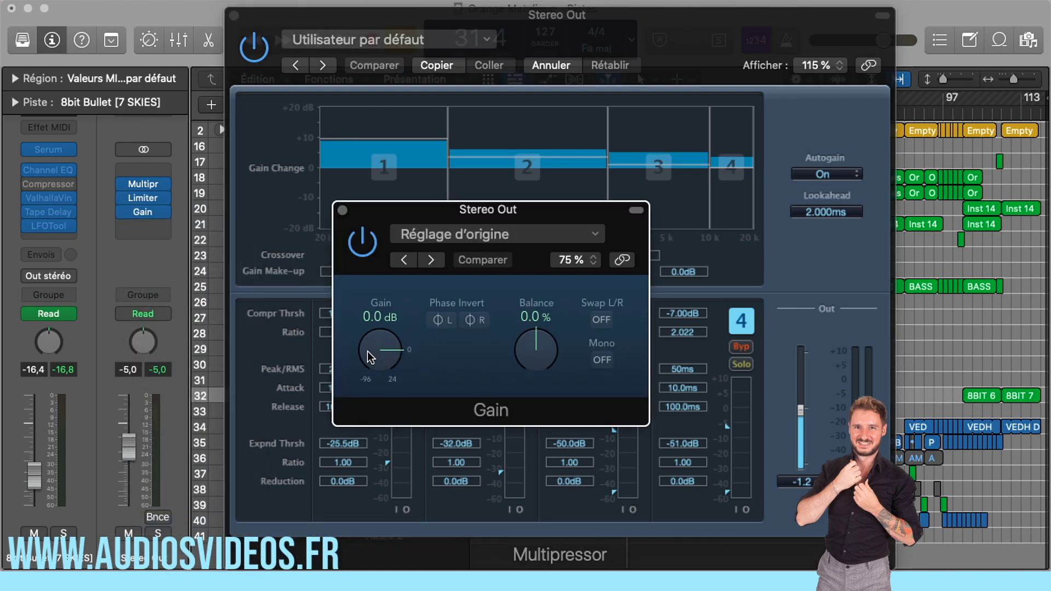
Step: Raise the Gain plug-in to +4.8 dB during playback, reset the Stereo Out peak reading, and close both plug-in windows
drag(366, 350, 370, 354)
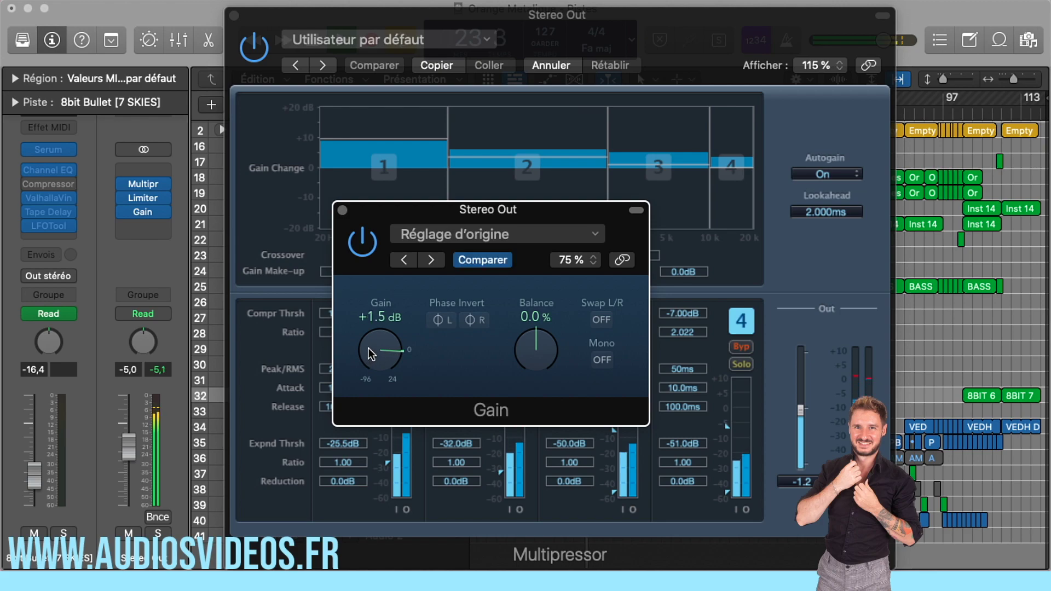
scroll(369, 346, up, 3)
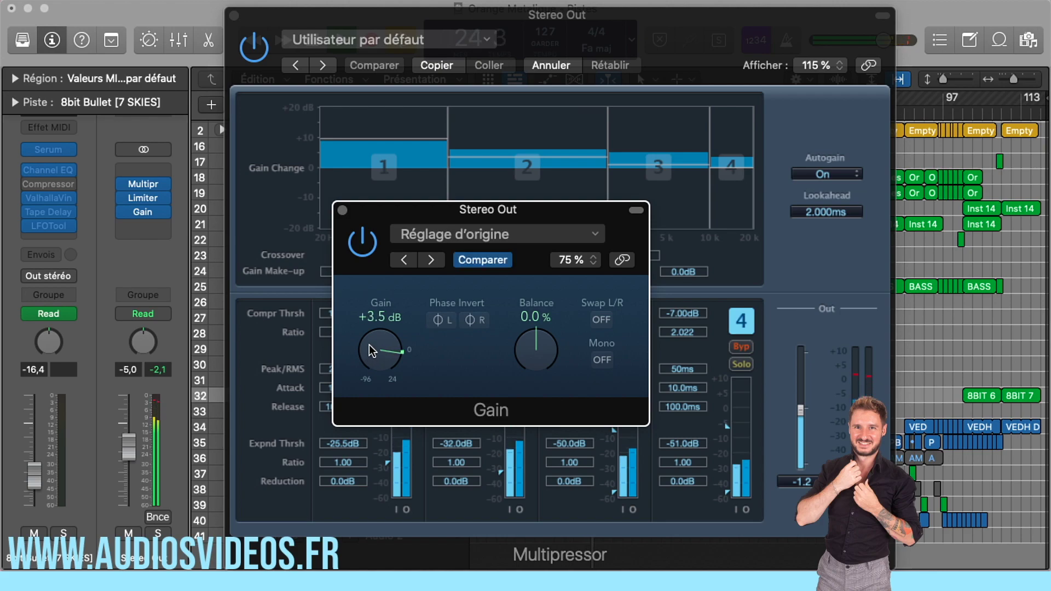
scroll(370, 346, up, 1)
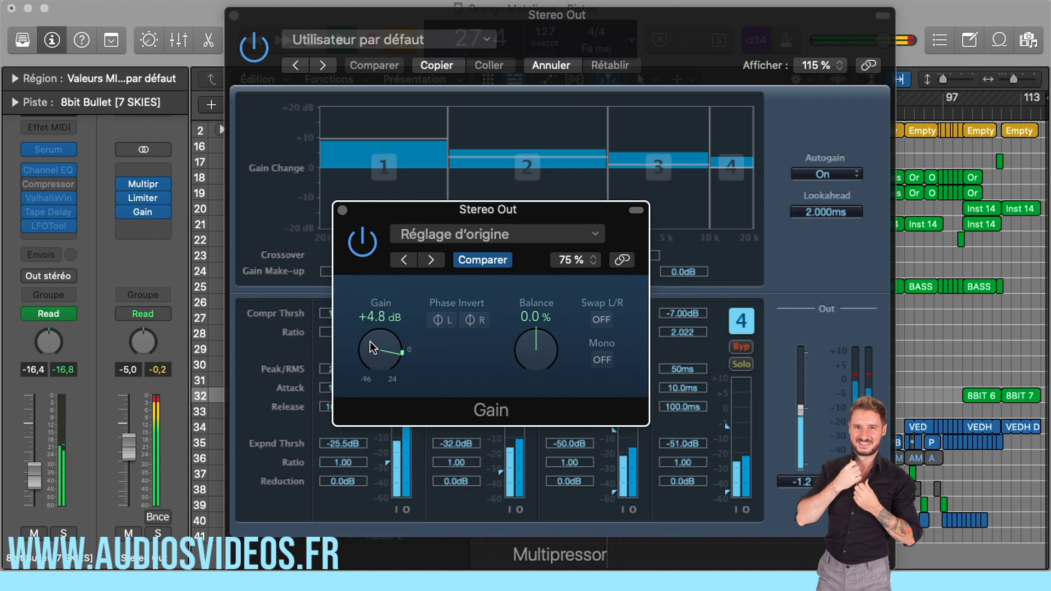
scroll(370, 342, down, 2)
click(155, 371)
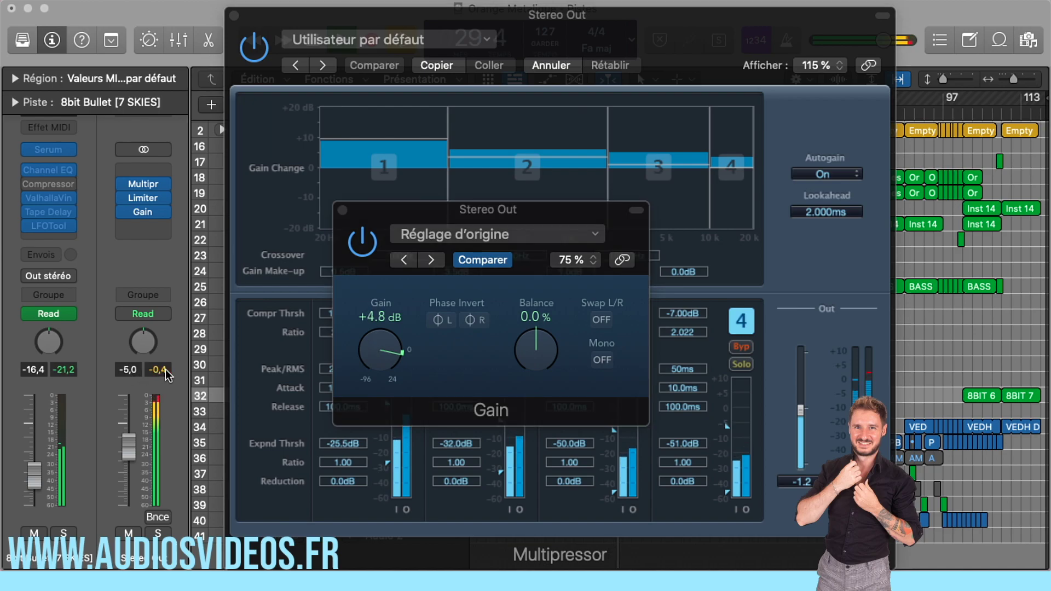
click(341, 211)
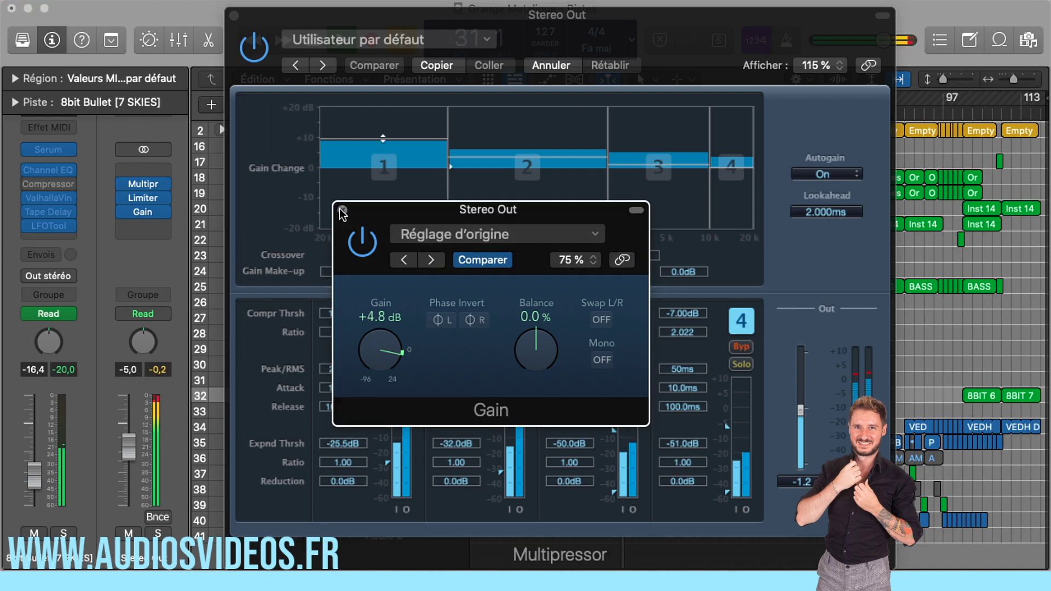
click(234, 16)
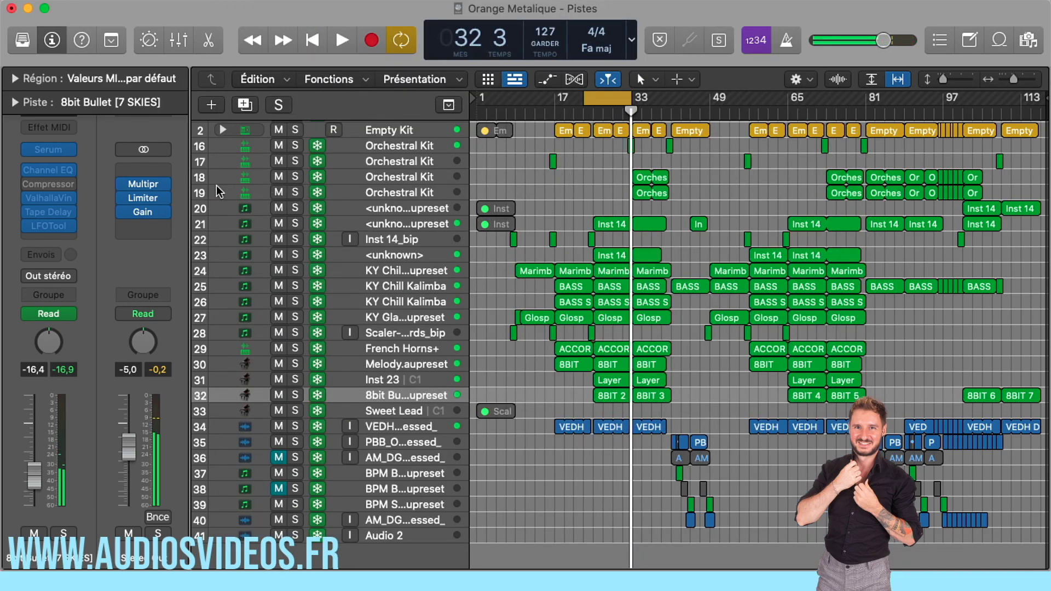
Step: Bypass the Multipressor, Limiter and Gain plug-ins on Stereo Out and play the loop without processing
click(124, 186)
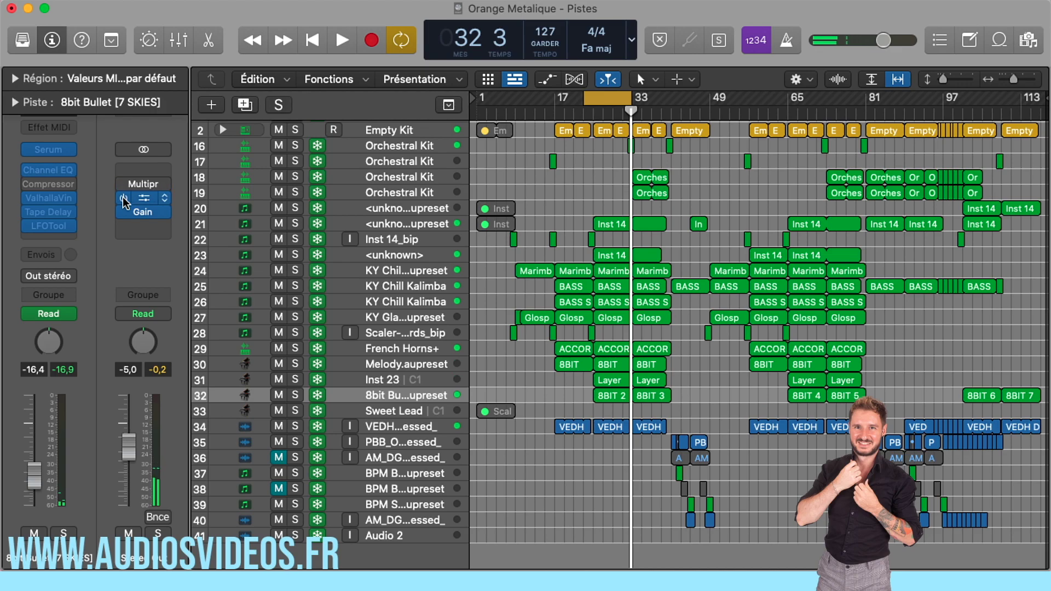
click(124, 198)
click(123, 213)
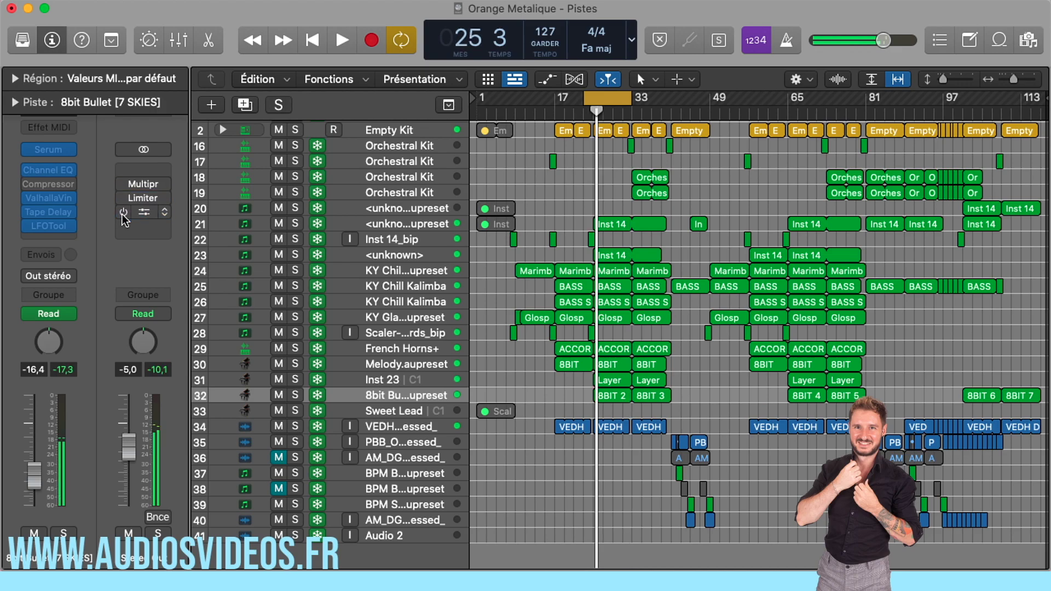
key(space)
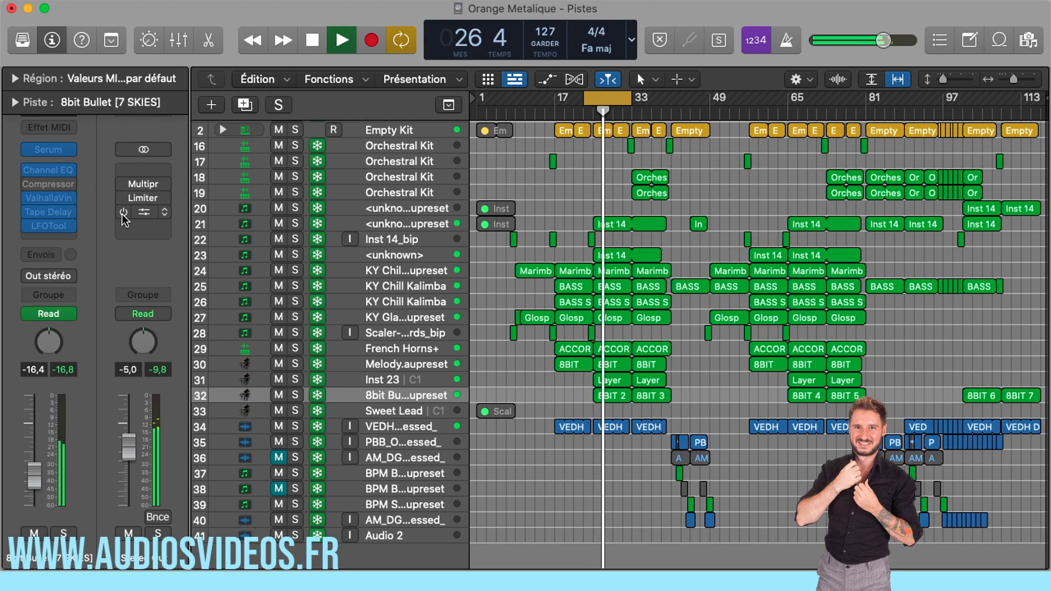
key(space)
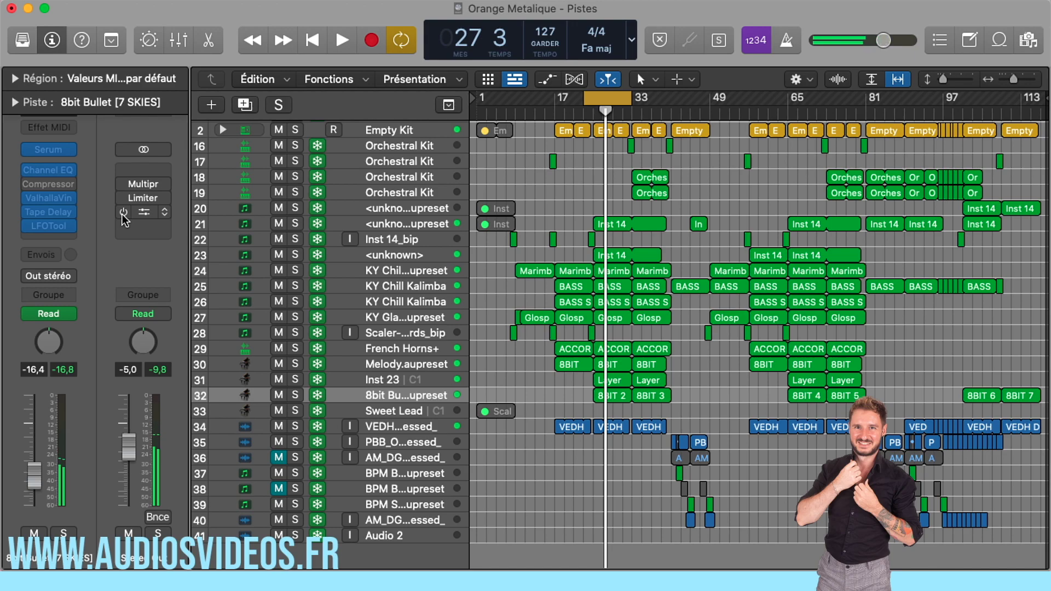
Step: Re-enable the three Stereo Out plug-ins, resume playback, and turn off cycle mode
drag(122, 215, 125, 185)
key(space)
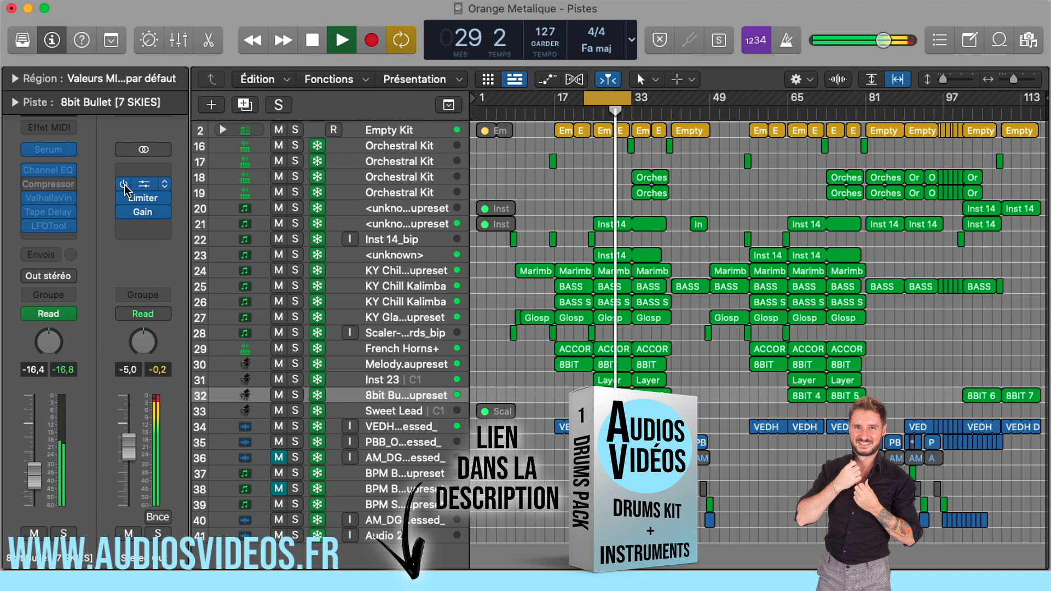
click(608, 98)
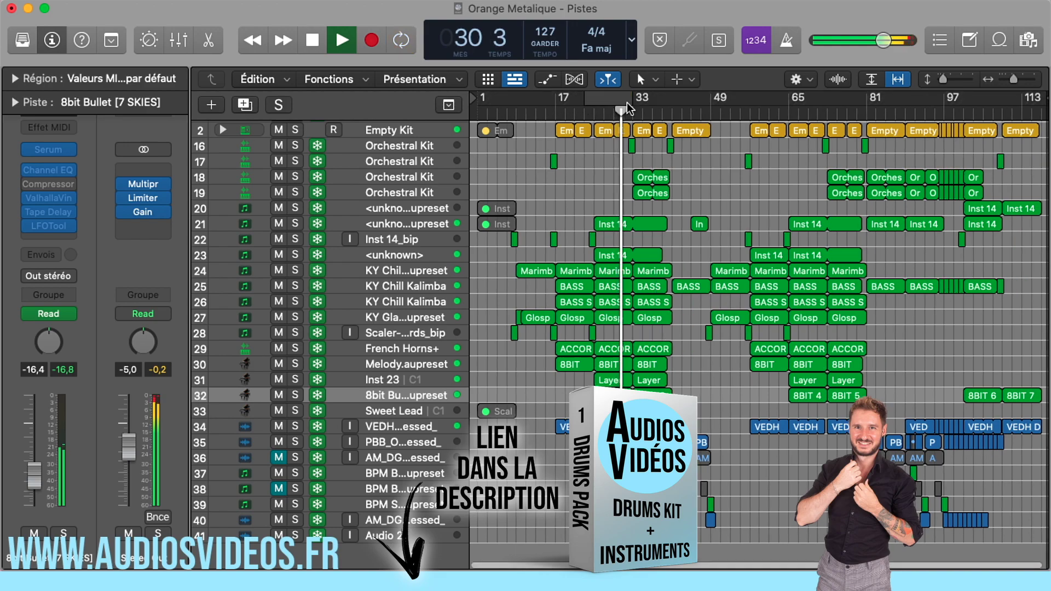